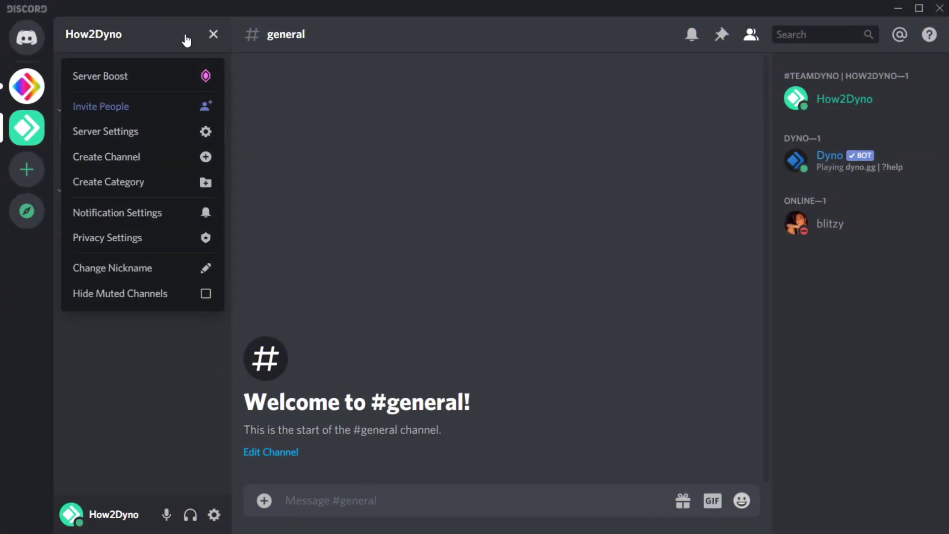
Create a new server role named Male in the How2Dyno server settings and save it.
left_click(176, 131)
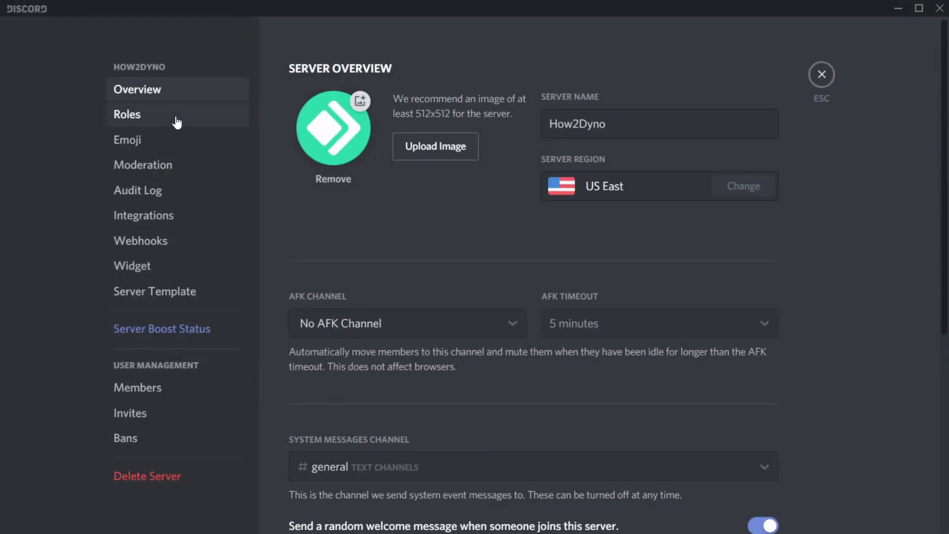
left_click(179, 118)
left_click(407, 67)
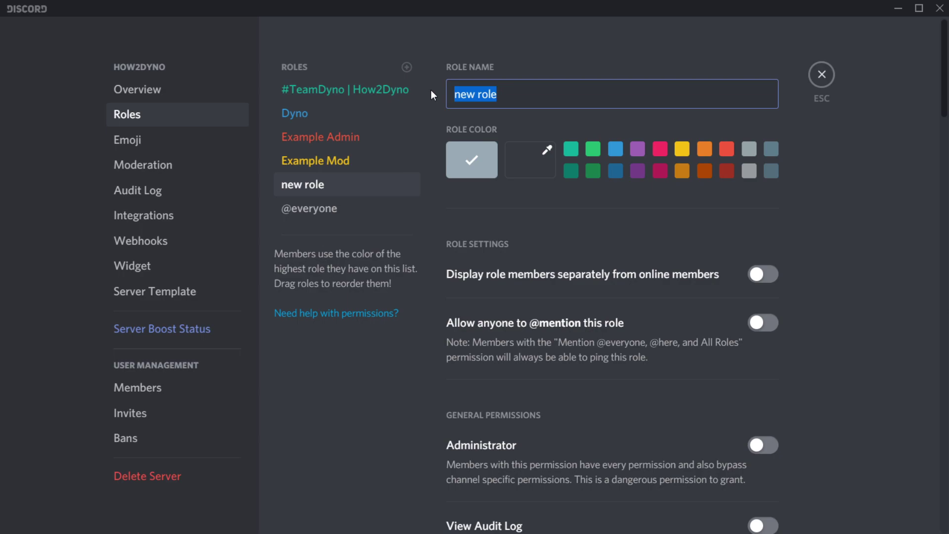
type("Male")
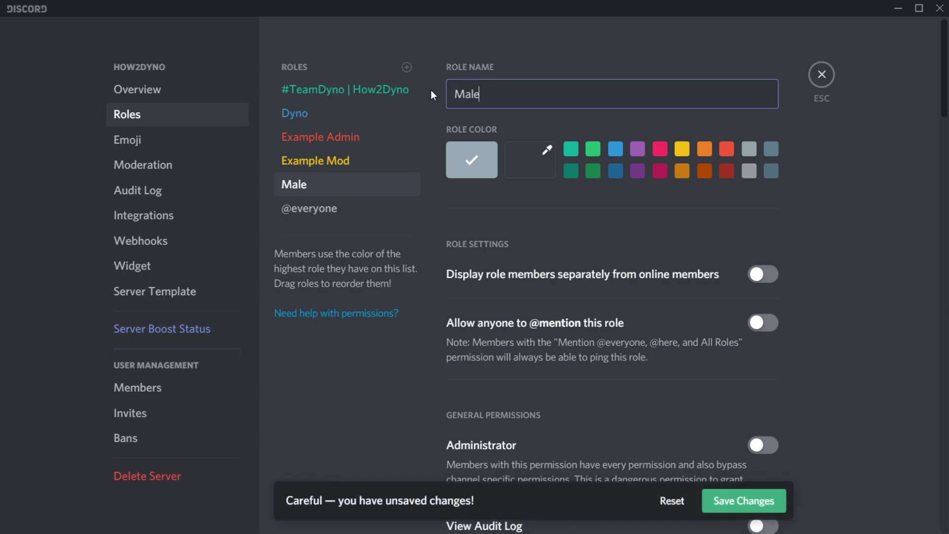
left_click(714, 500)
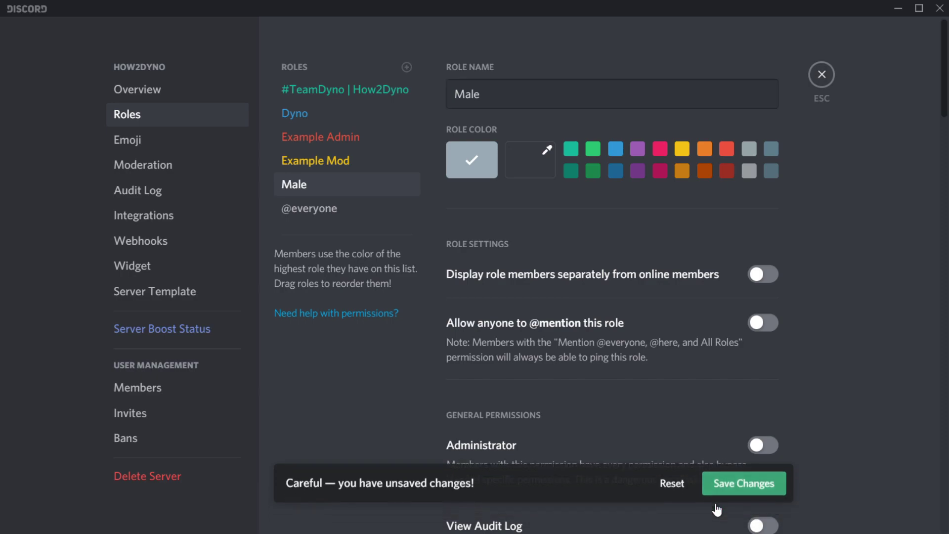
Add another server role named Female and save it.
left_click(406, 67)
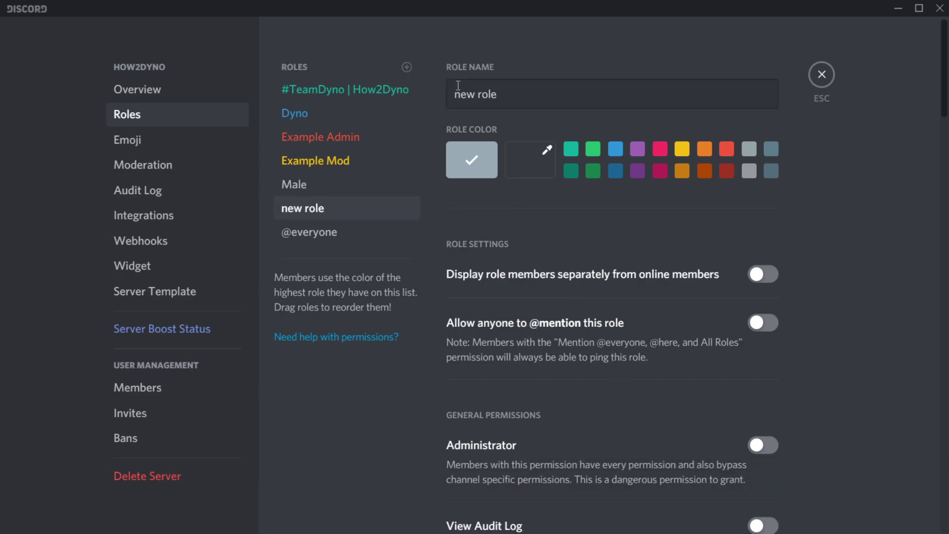
left_click_drag(498, 94, 440, 96)
type("Femae")
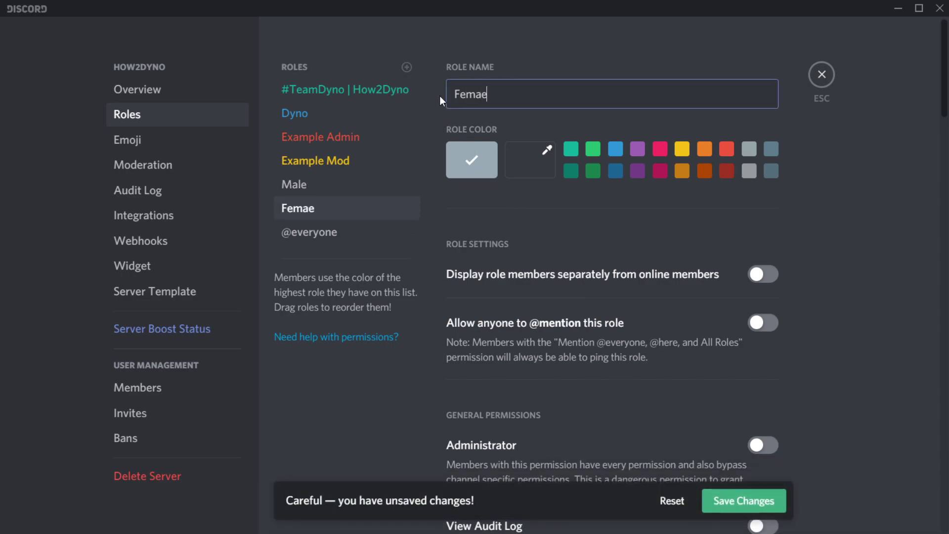
key("BackSpace")
type("le")
left_click(718, 500)
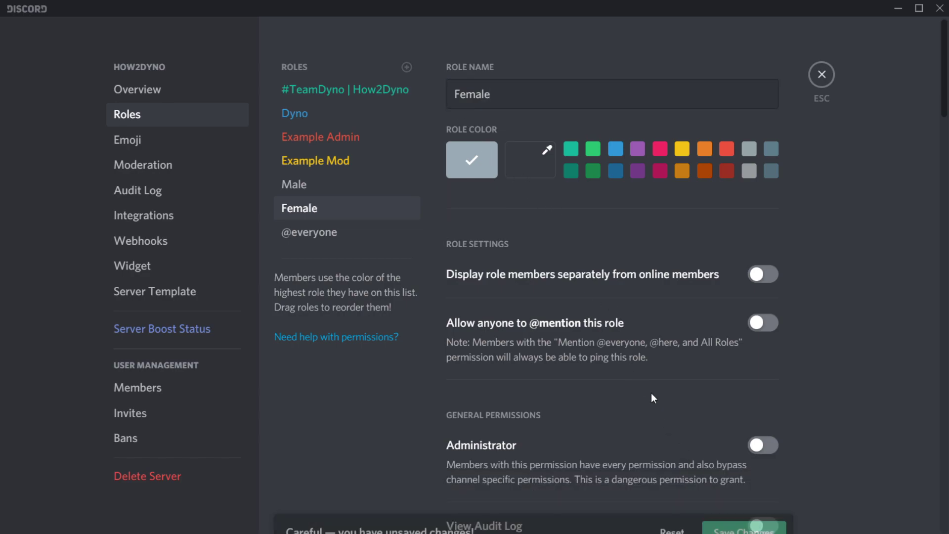
Create and save two age roles named 18+ and 18-, then leave the server settings.
left_click(406, 66)
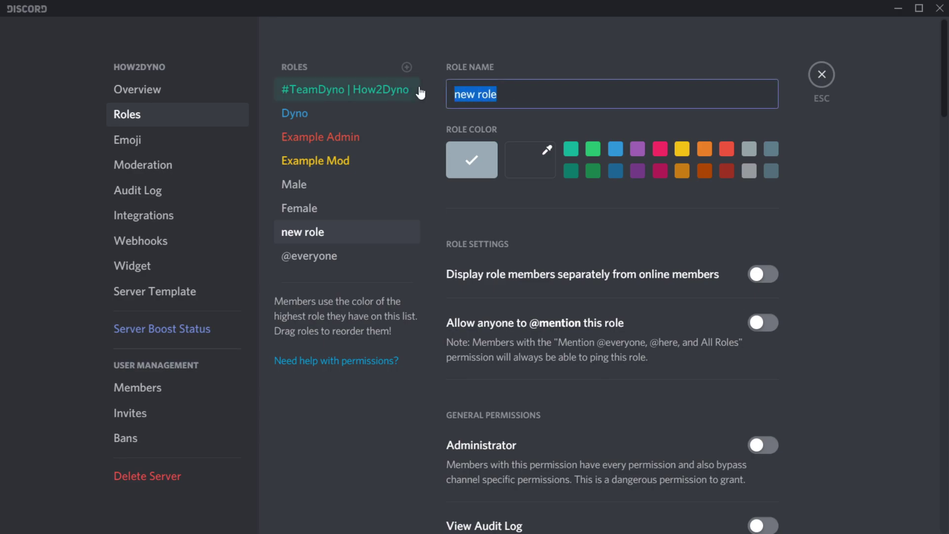
type("18+")
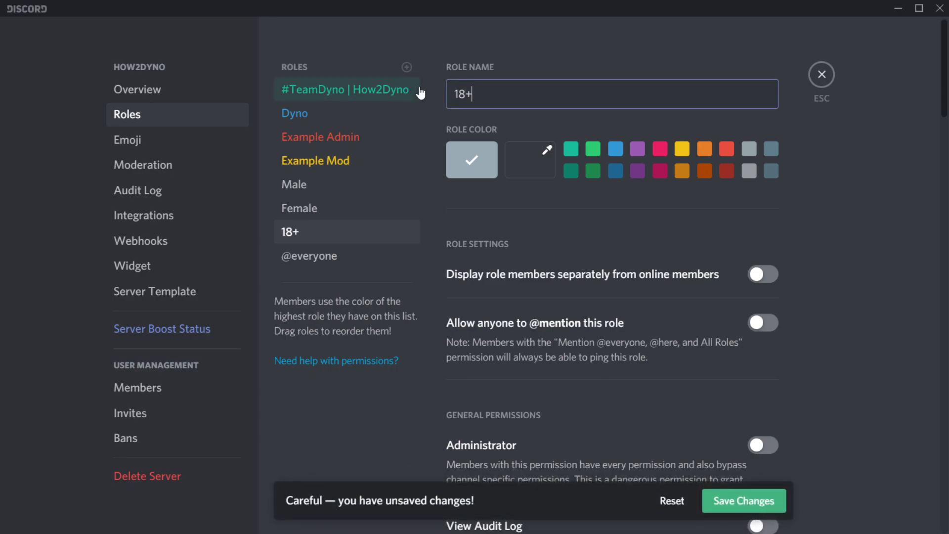
left_click(724, 509)
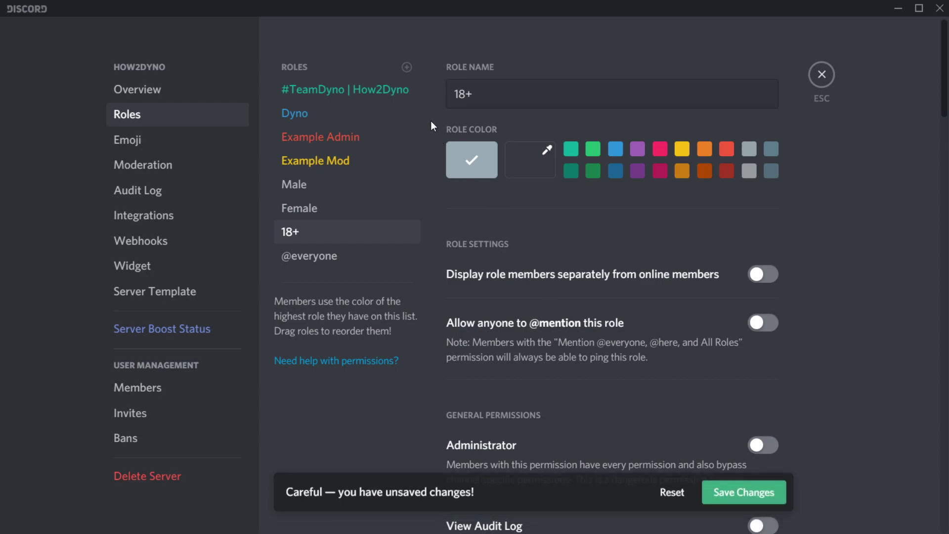
left_click(407, 67)
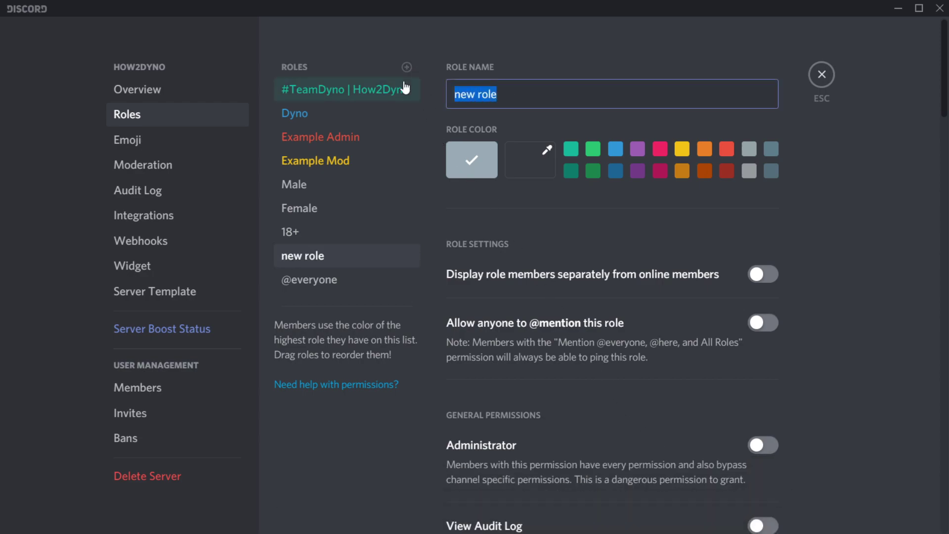
type("18-")
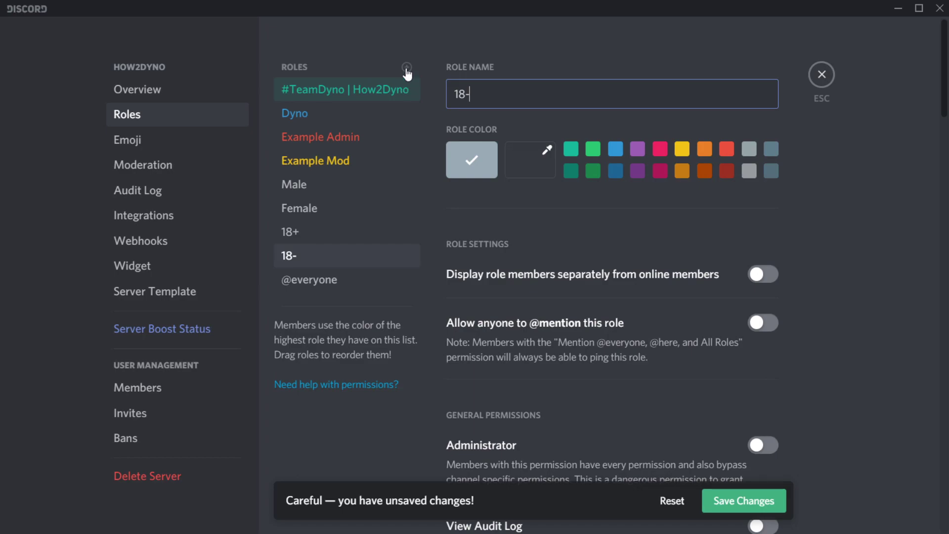
left_click(714, 492)
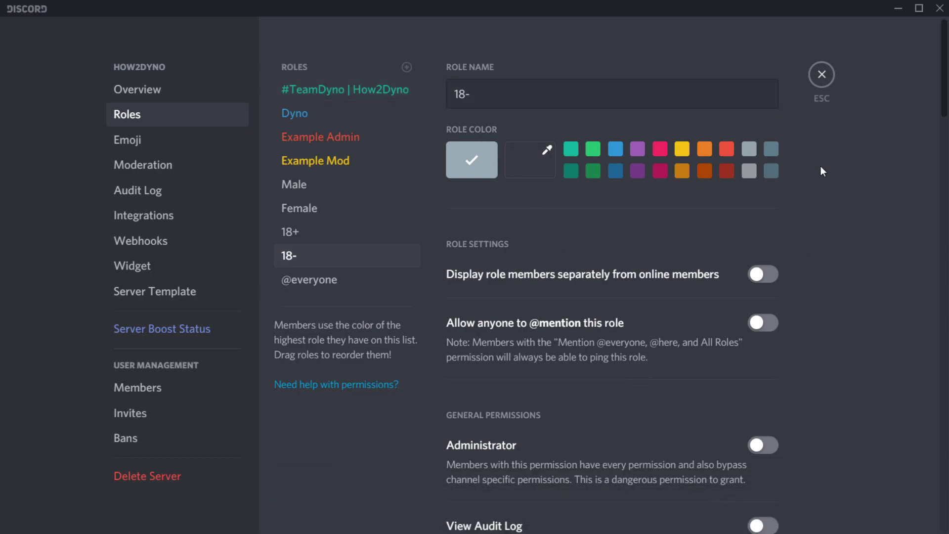
left_click(819, 81)
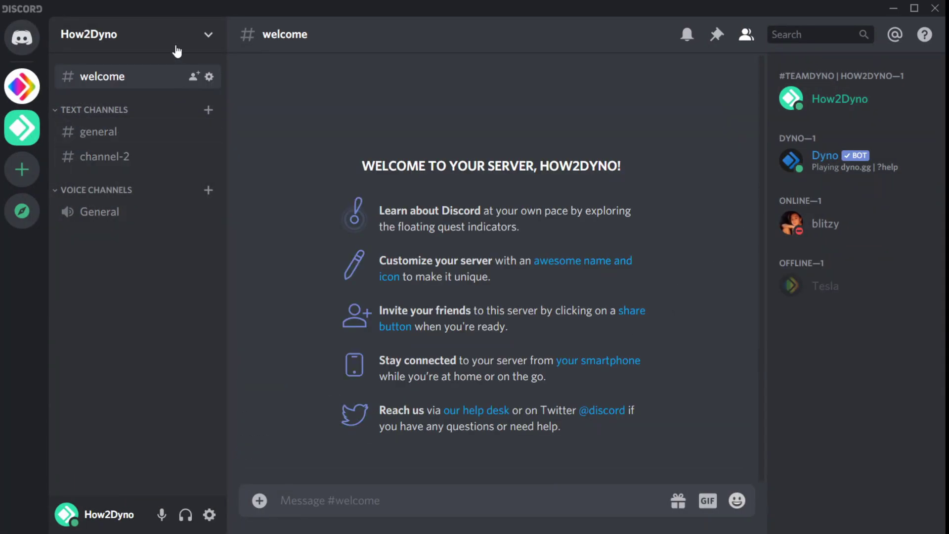
Reopen the server's role settings, create and save a role named Member, and close the settings.
left_click(178, 46)
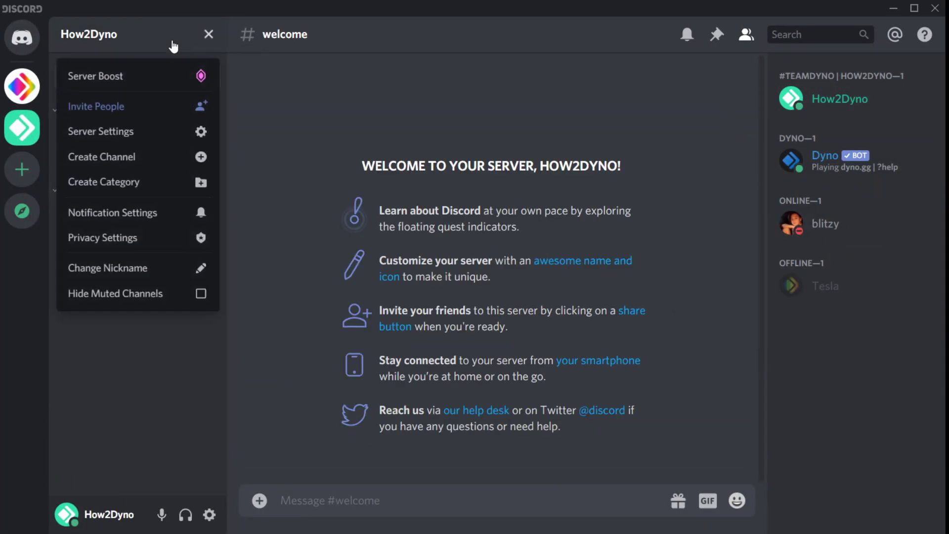
left_click(159, 132)
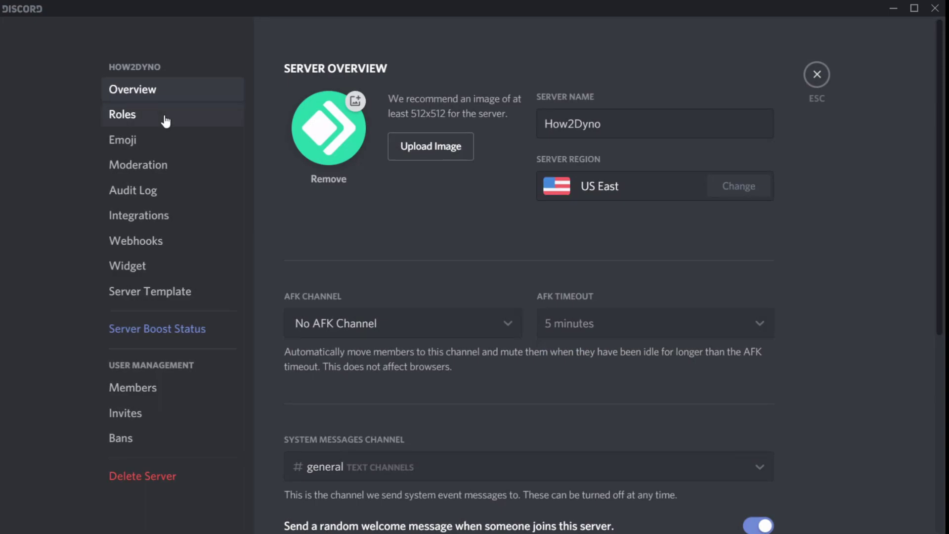
left_click(169, 114)
left_click(402, 66)
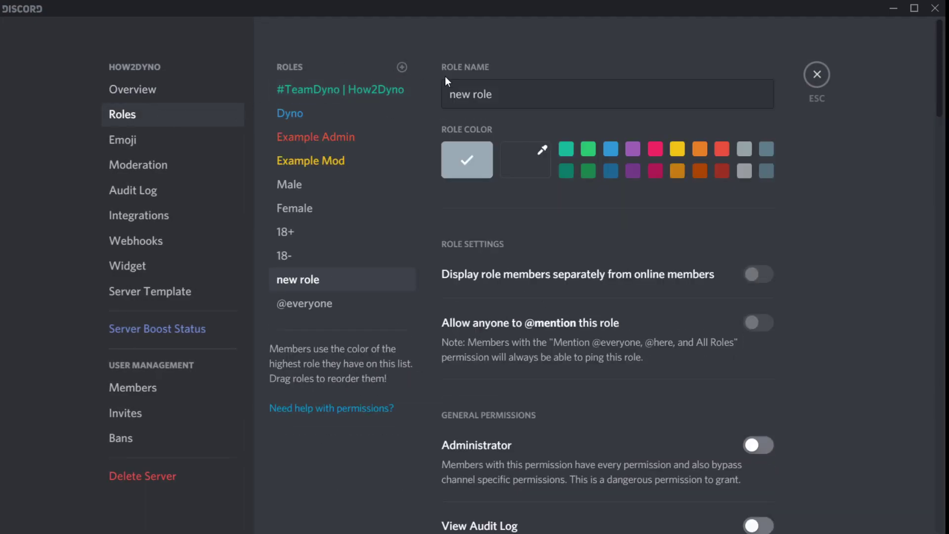
type("Member")
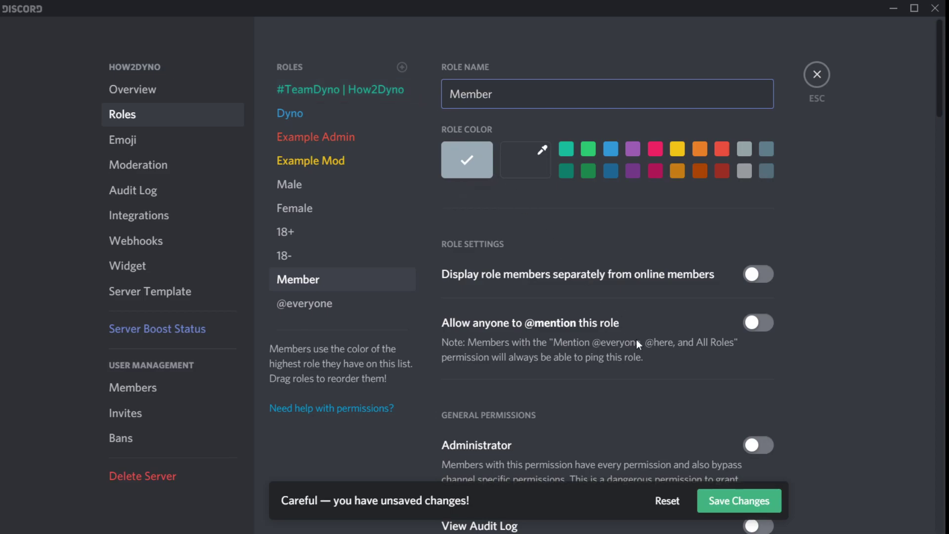
left_click(729, 502)
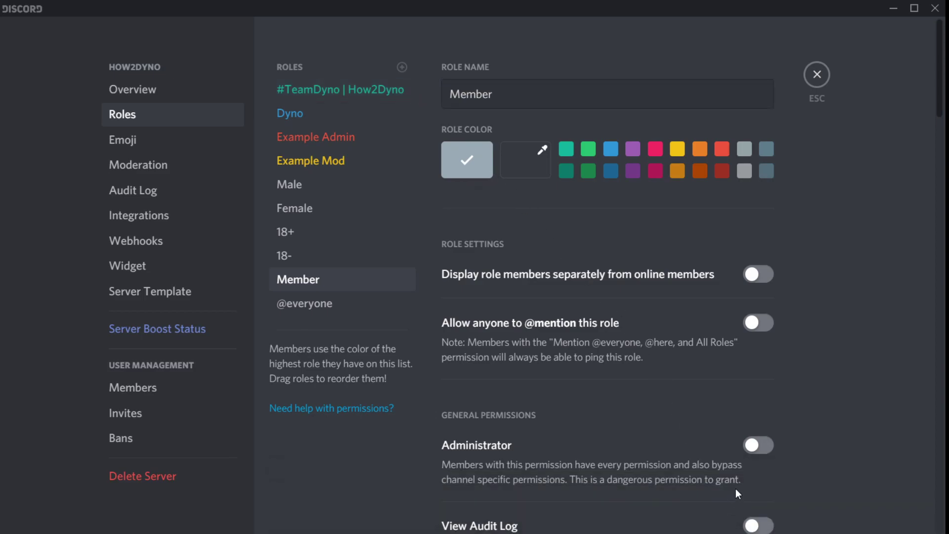
left_click(821, 68)
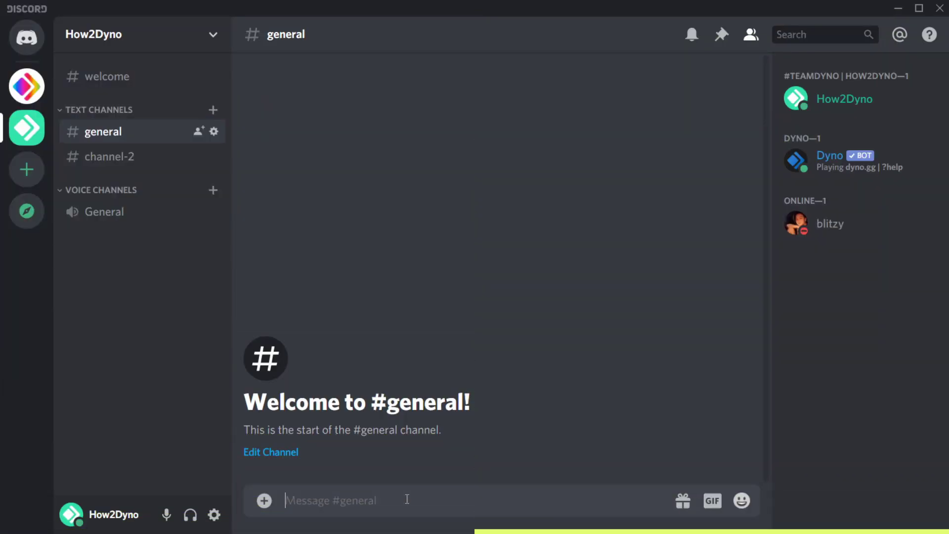
Request the Male and Female role details from the Dyno bot in #general with ?roleinfo Male and ?roleinfo Female.
type("?roleinfo Male")
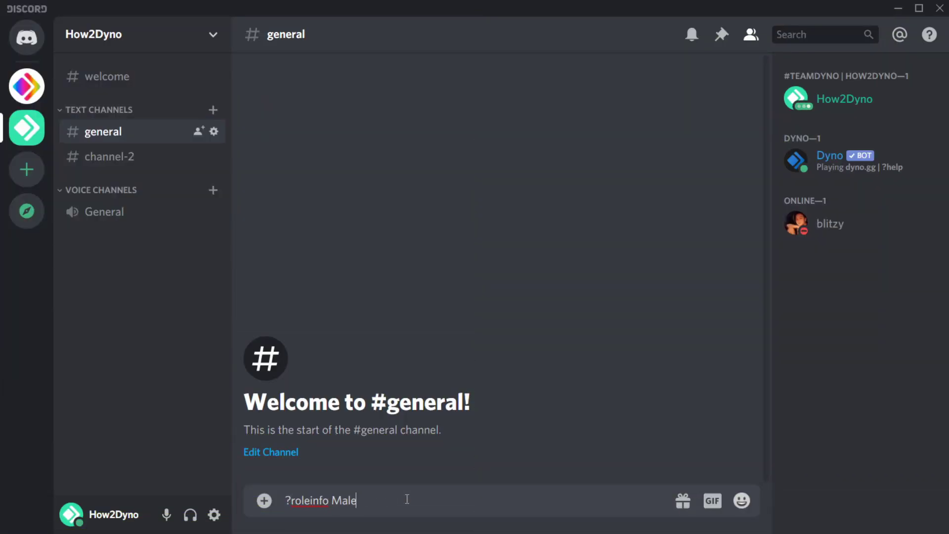
key("Return")
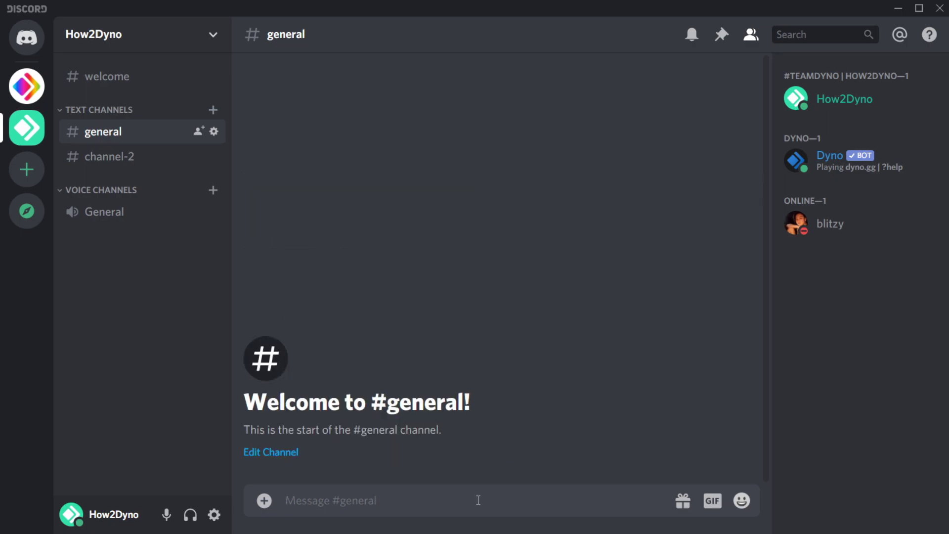
type("?")
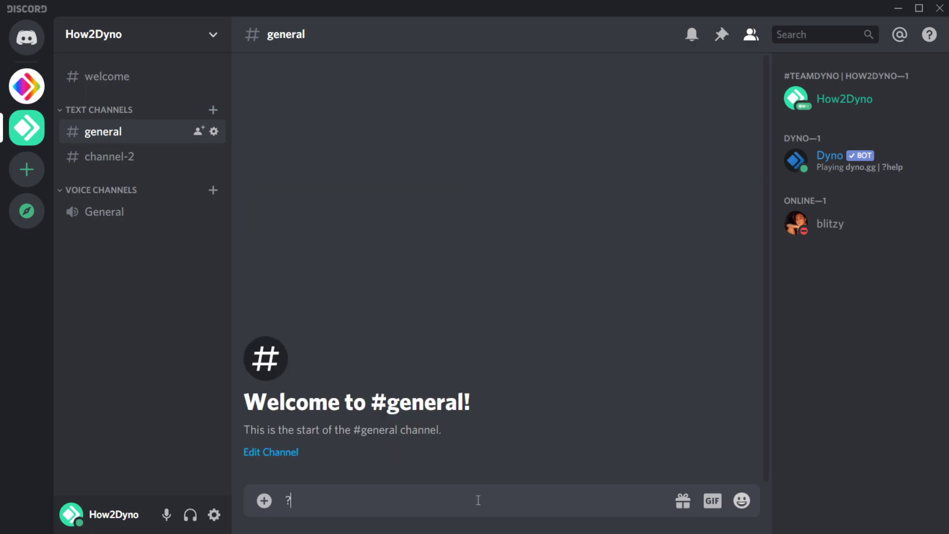
type("roleinfo Female")
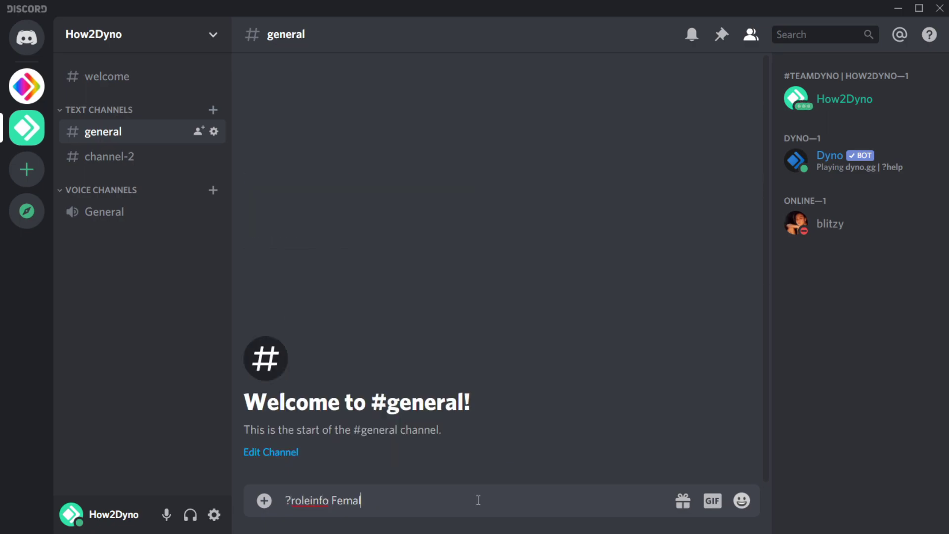
key("Return")
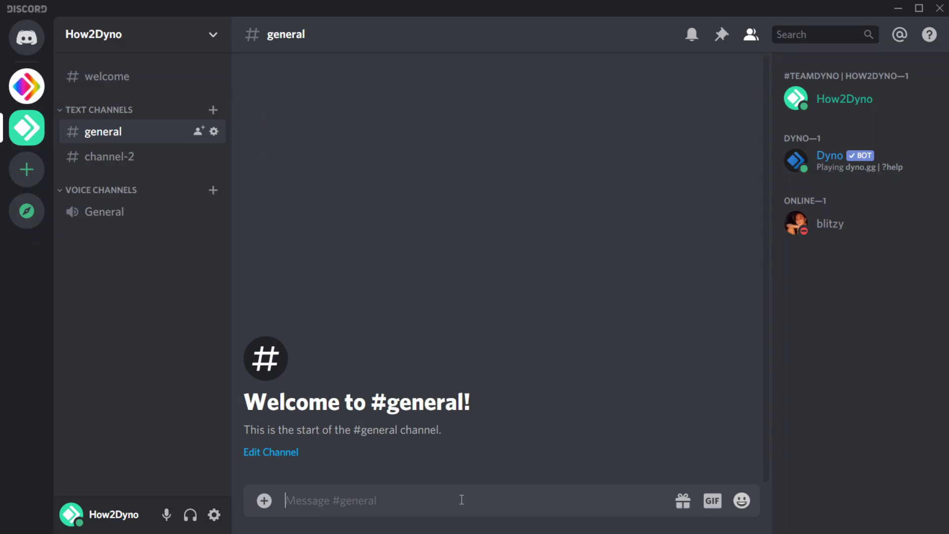
Request the age role details in #general by sending ?roleinfo 18+ and ?roleinfo 18-.
type("?roleinf")
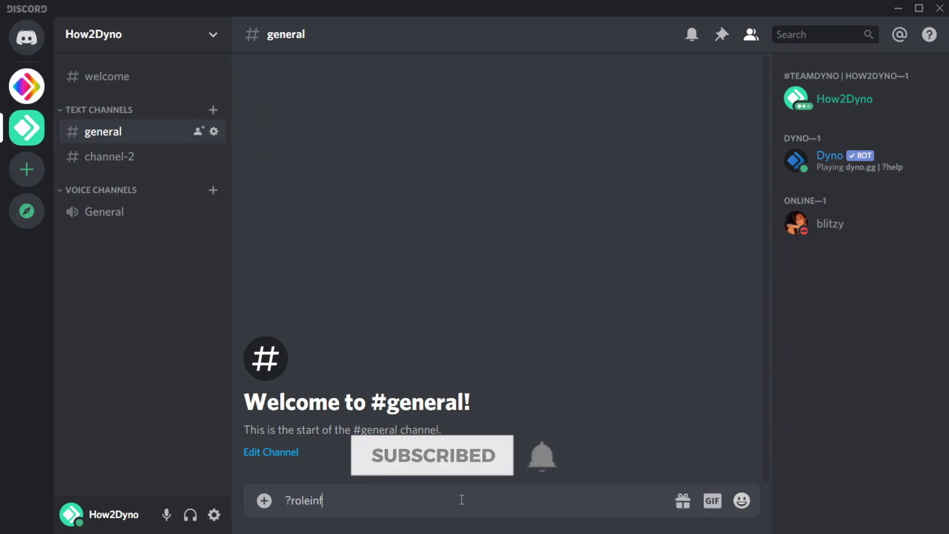
type("o 18+")
key("Return")
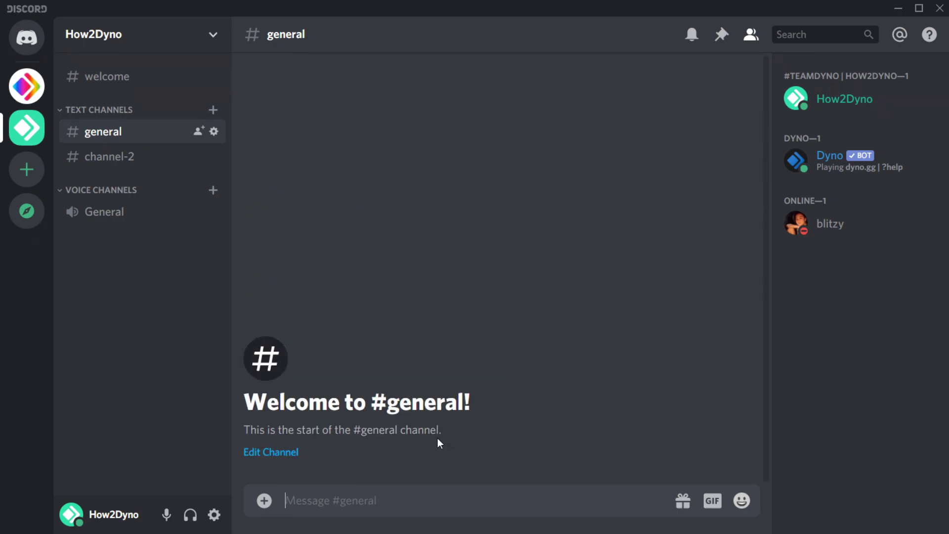
type("?roleinfo")
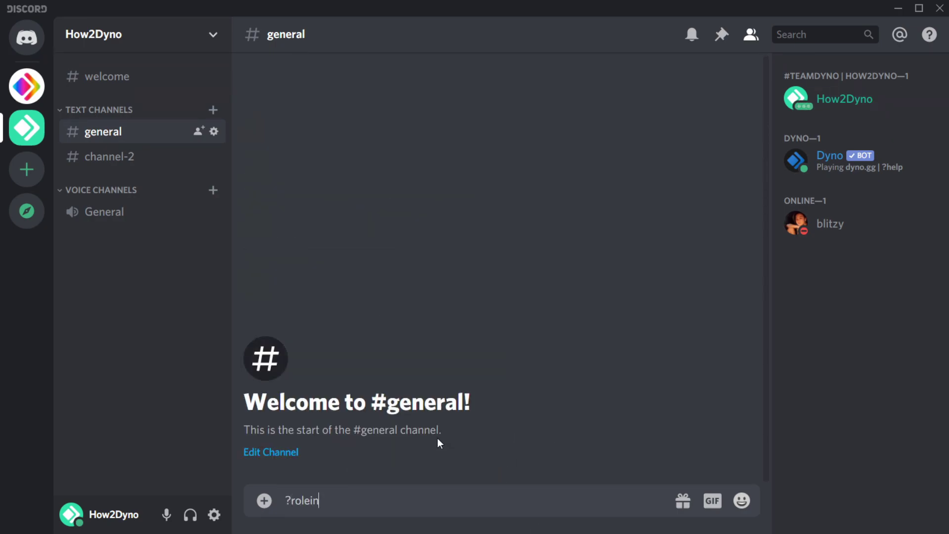
type(" 18-")
key("Return")
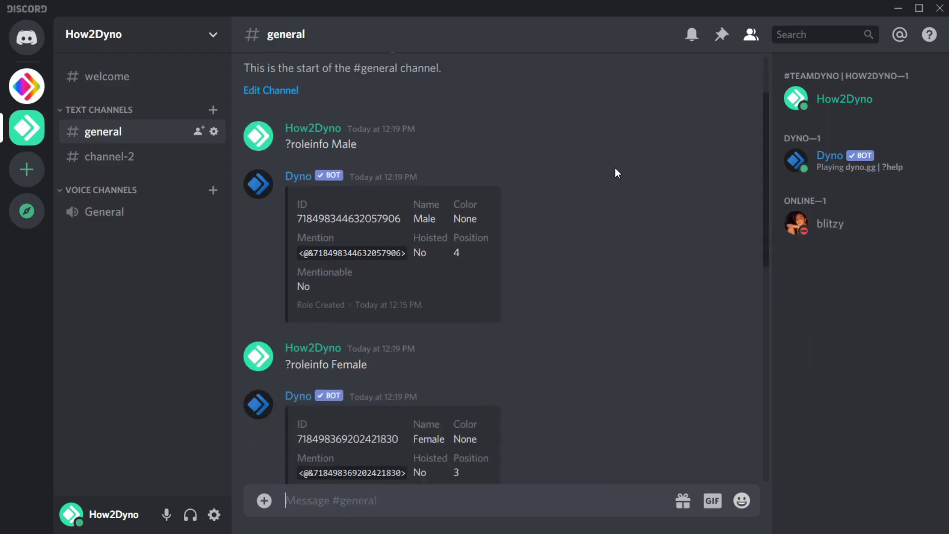
Create a non-private channel category named register in the How2Dyno server.
left_click(184, 78)
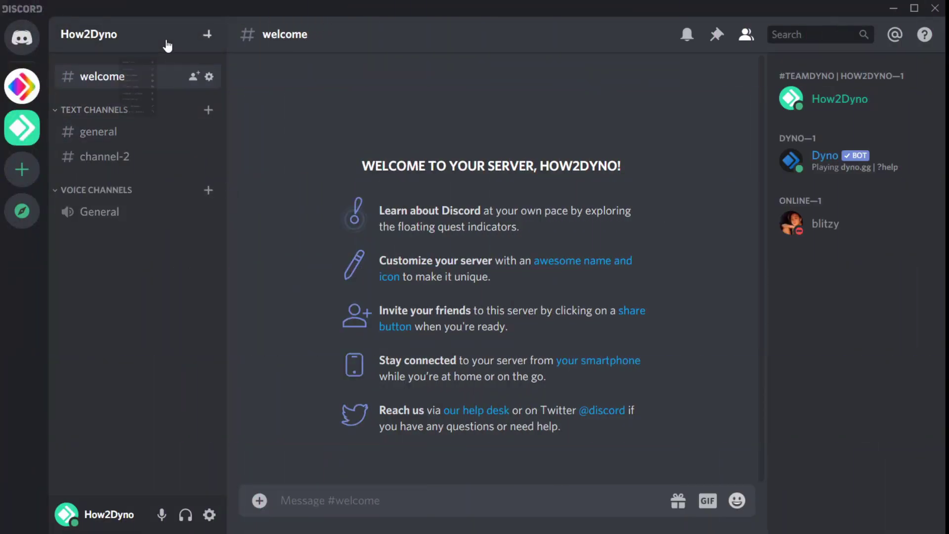
left_click(217, 37)
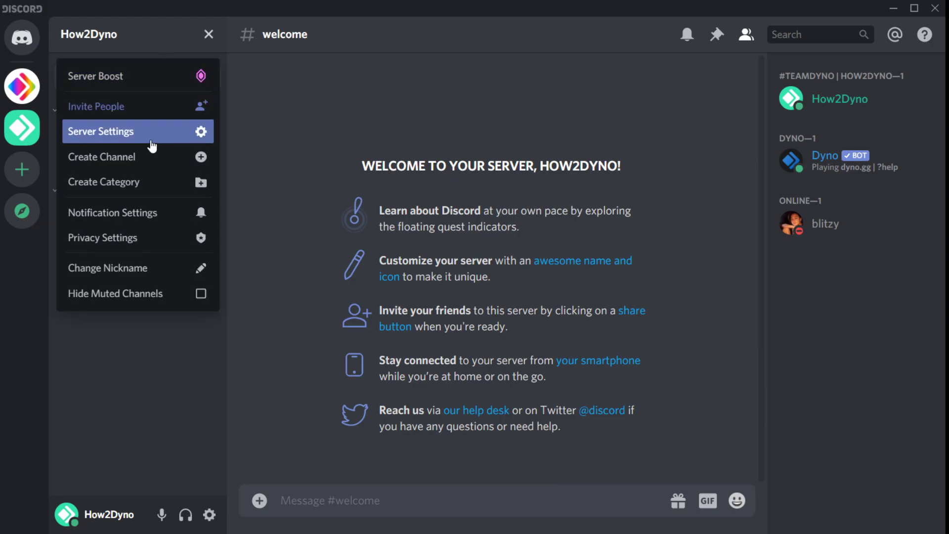
left_click(140, 182)
type("register")
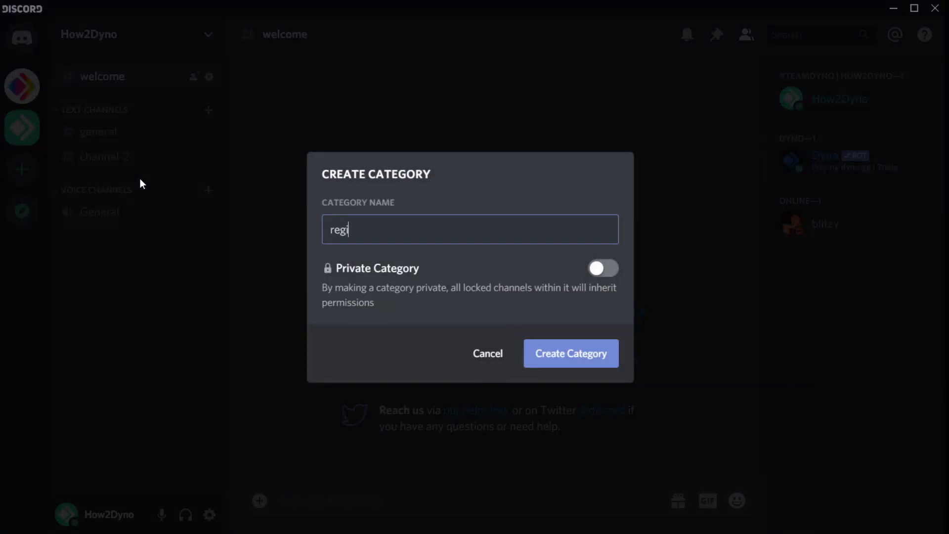
left_click(531, 347)
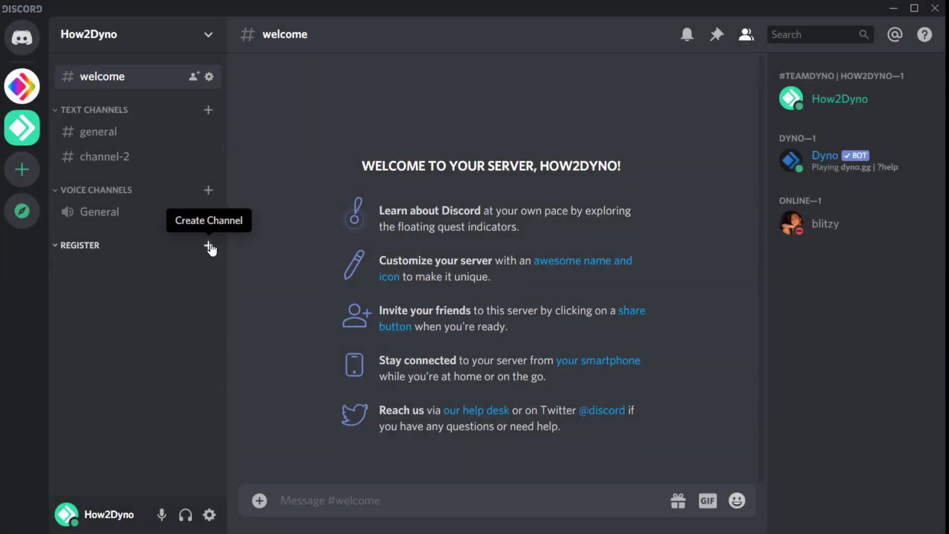
Create a public text channel named register inside the register category.
left_click(209, 245)
type("register")
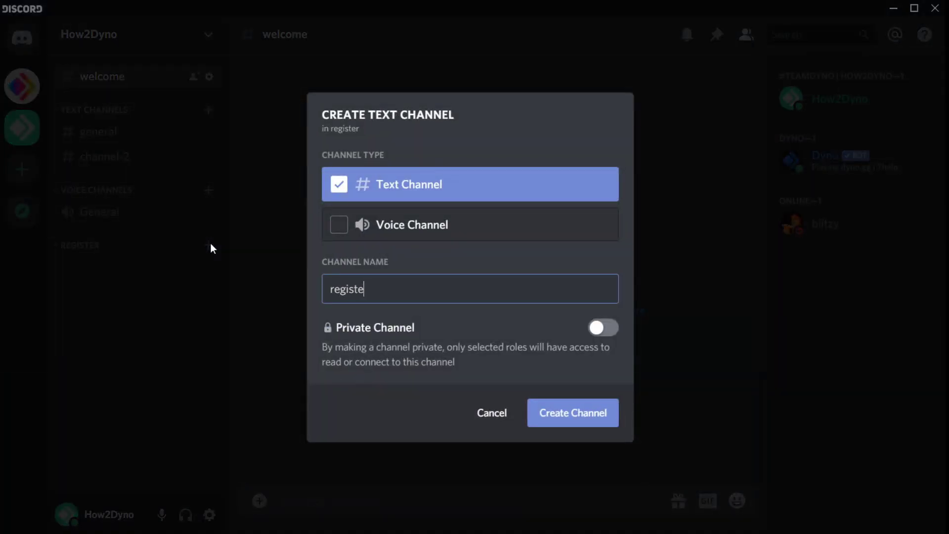
left_click(563, 411)
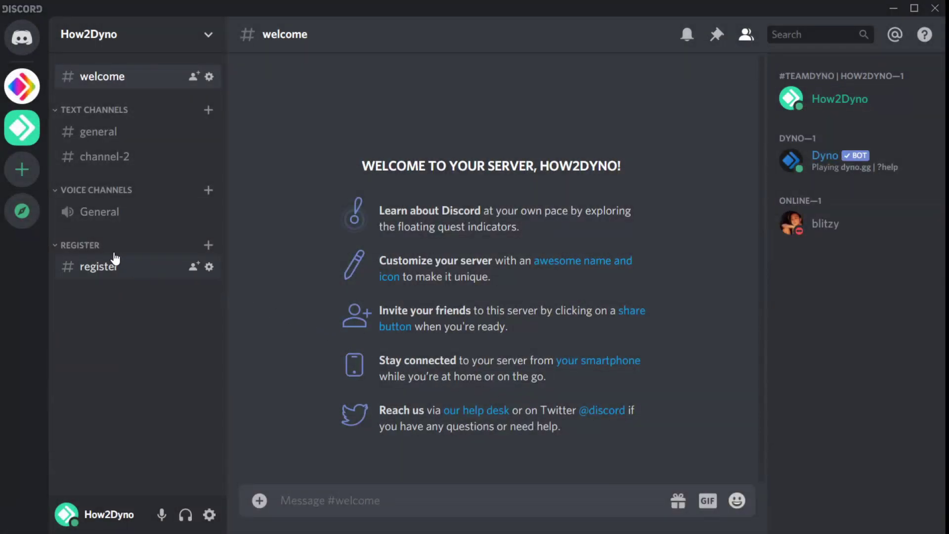
Move the register category above Text Channels and post a welcome message in #register telling members to start registration by entering `?register`.
left_click_drag(111, 258, 111, 99)
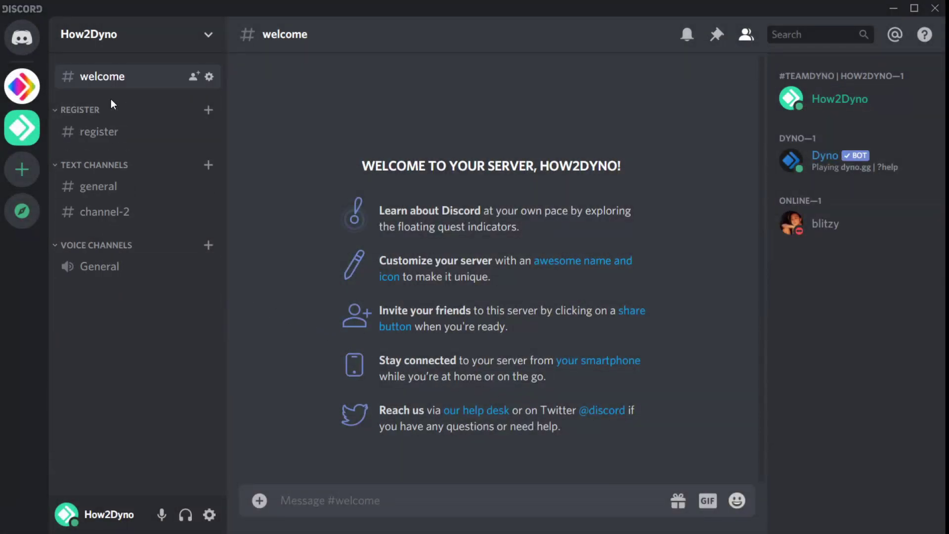
left_click(122, 131)
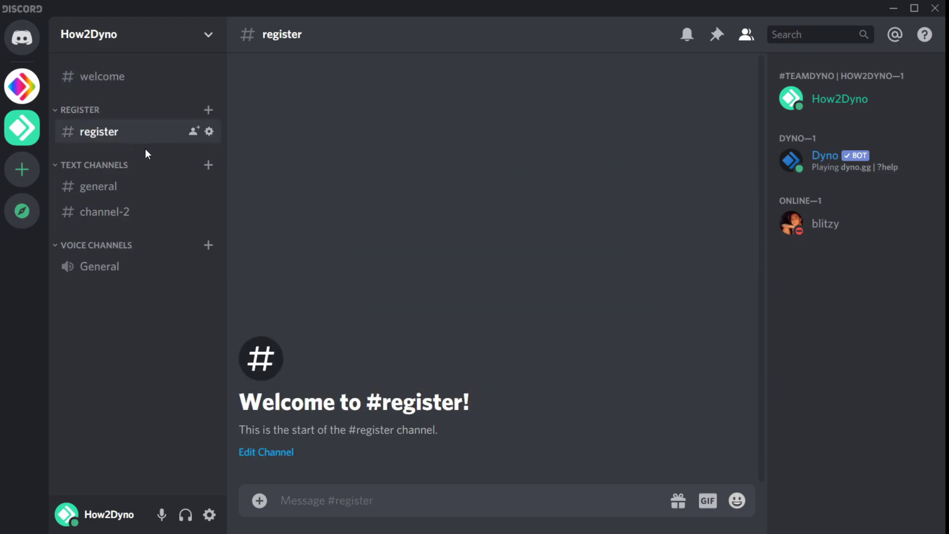
type("📩 Welcome to the server! In order to gain entry into the rest of the server, you must register! Start the registration process by entering `?register`")
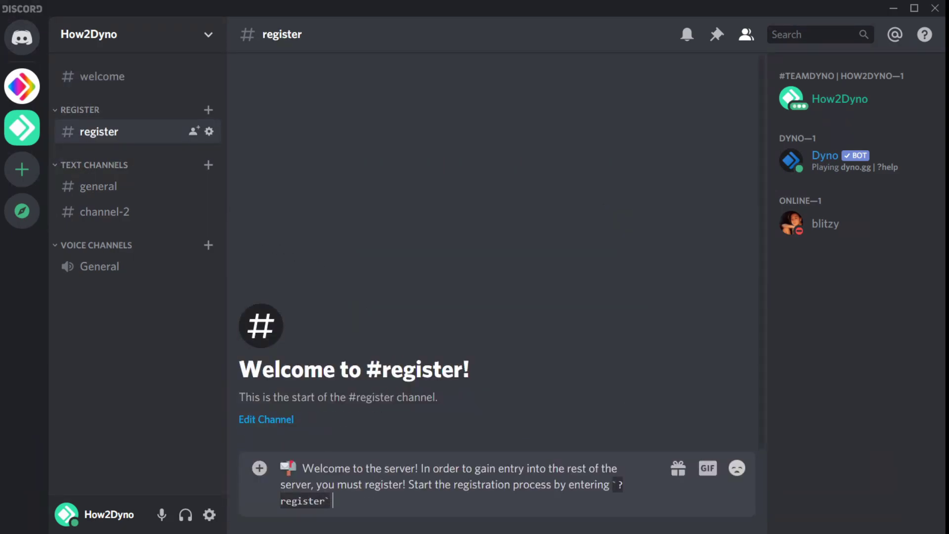
key("Return")
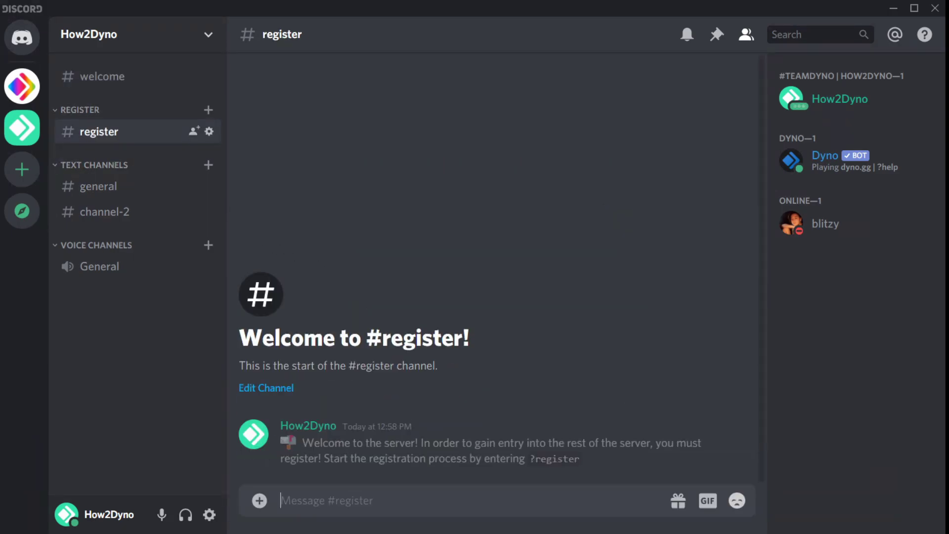
Pin the registration welcome message in the #register channel.
right_click(493, 455)
left_click(520, 385)
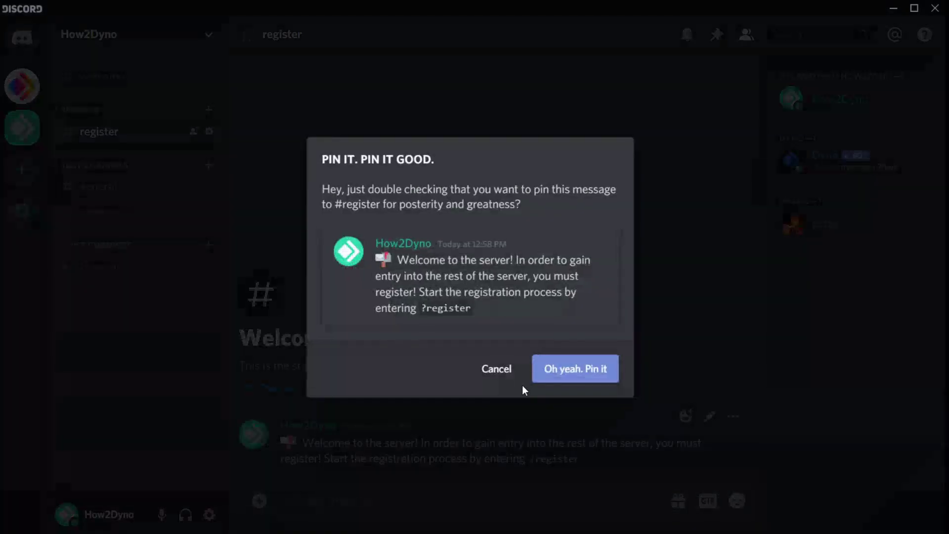
left_click(553, 379)
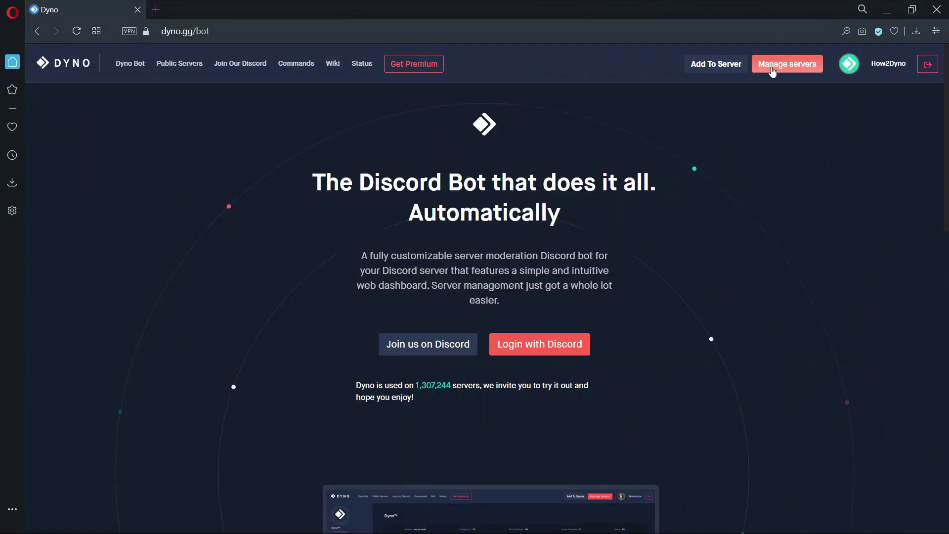
Switch to the Dyno website and open the Custom Commands module for the How2Dyno server.
left_click(772, 69)
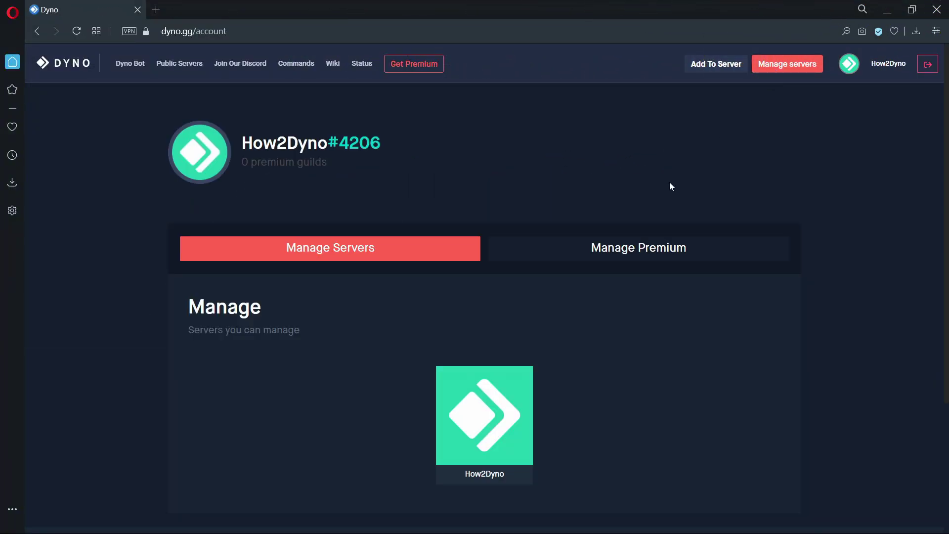
left_click(501, 391)
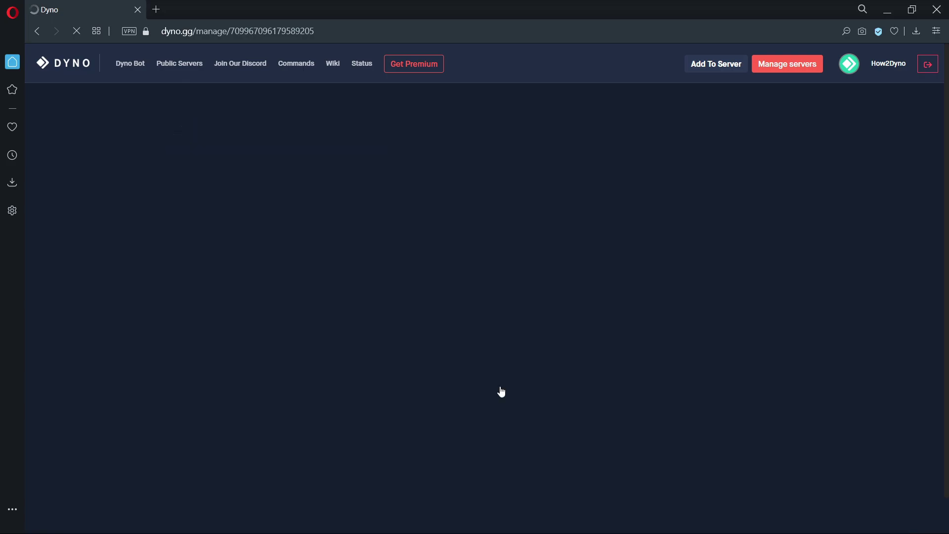
left_click(149, 319)
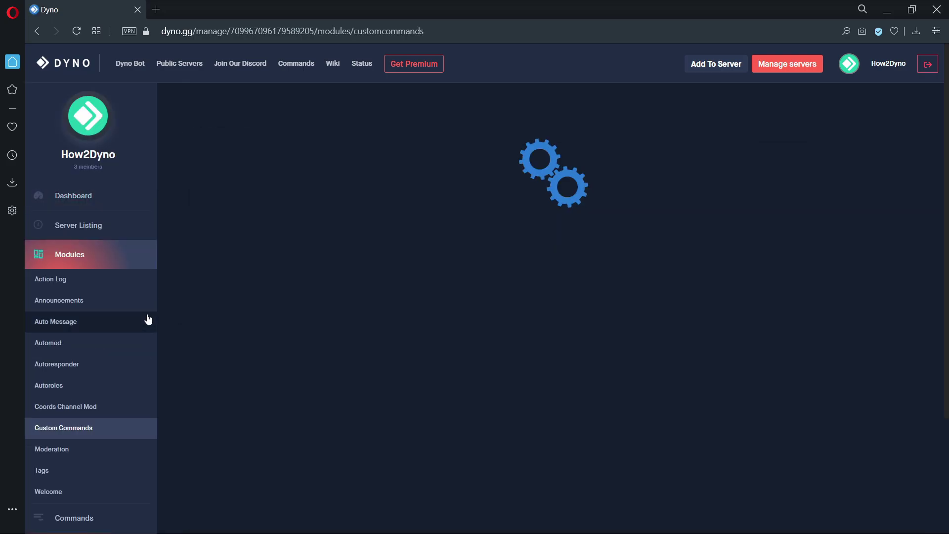
Start a custom command named register with {delete}, {require:#register}, a {user} welcome and a gender question answered by `?male` or `?female`; enlarge the response area.
left_click(209, 156)
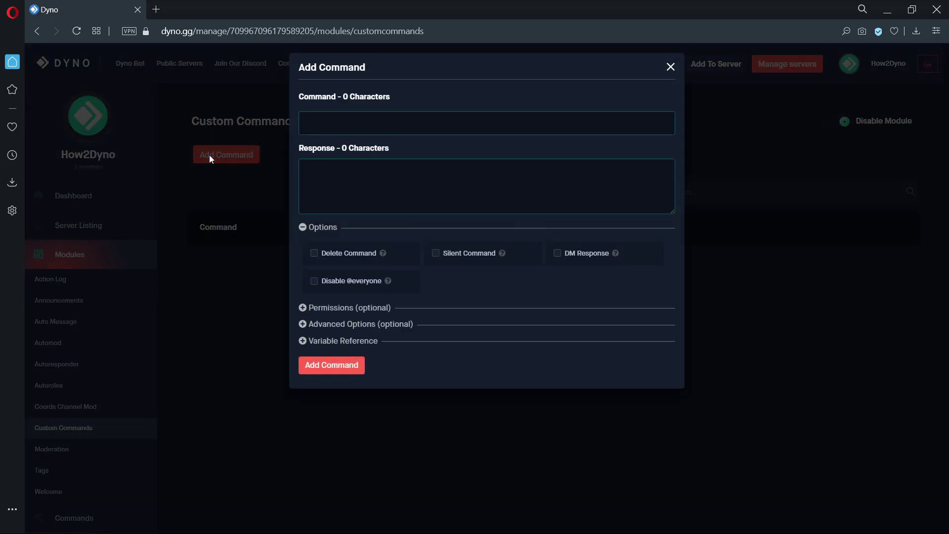
type("register")
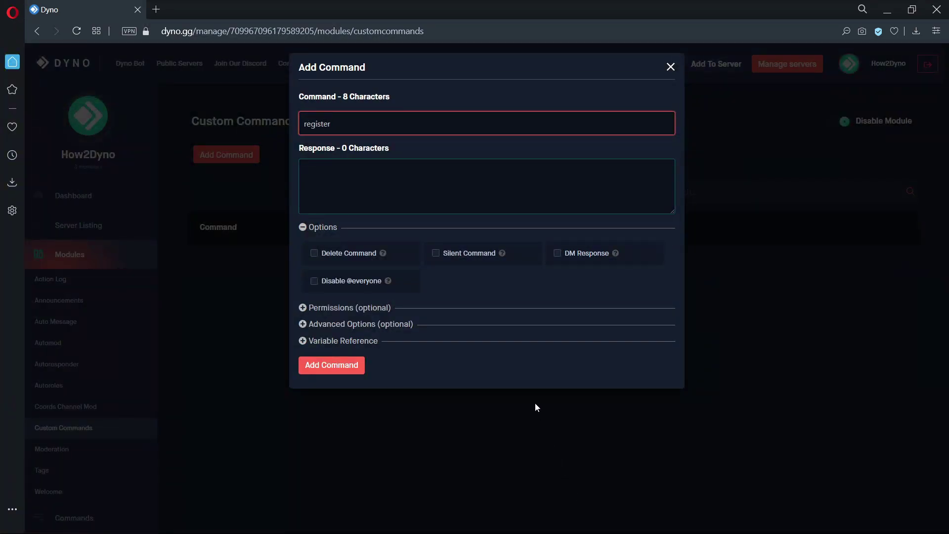
left_click(511, 205)
key("ctrl+v")
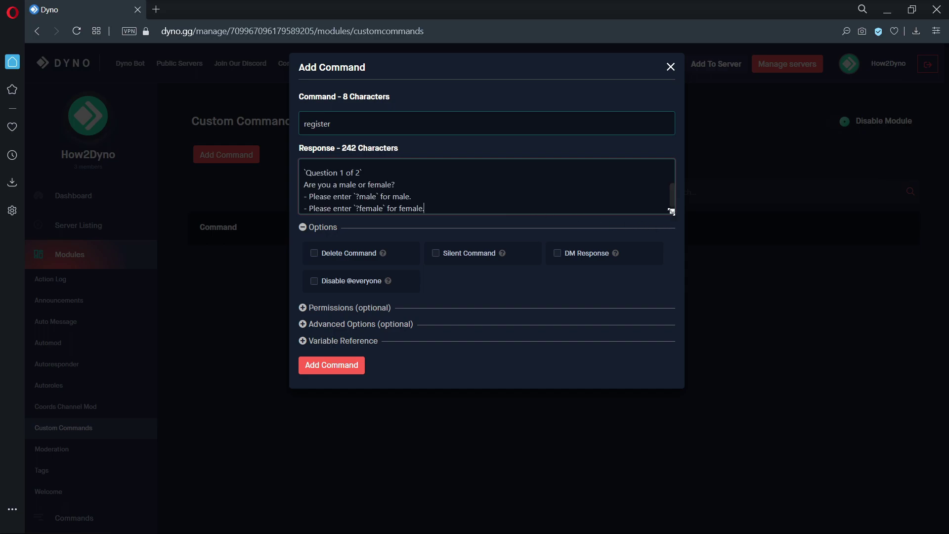
left_click_drag(672, 211, 719, 375)
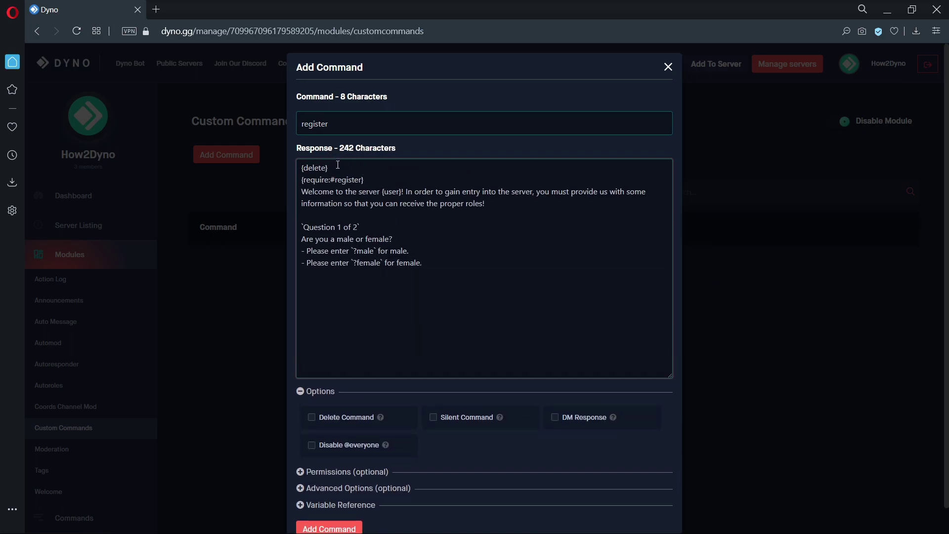
Review the register response's delete and channel requirement variables, its welcome text and its gender question.
left_click_drag(338, 166, 280, 168)
left_click_drag(379, 180, 282, 180)
left_click_drag(302, 191, 501, 202)
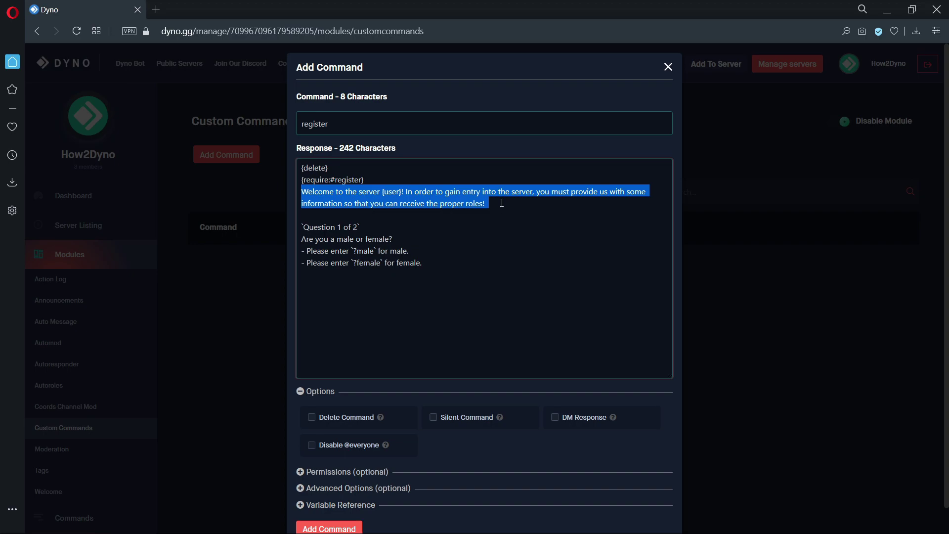
left_click_drag(483, 262, 300, 226)
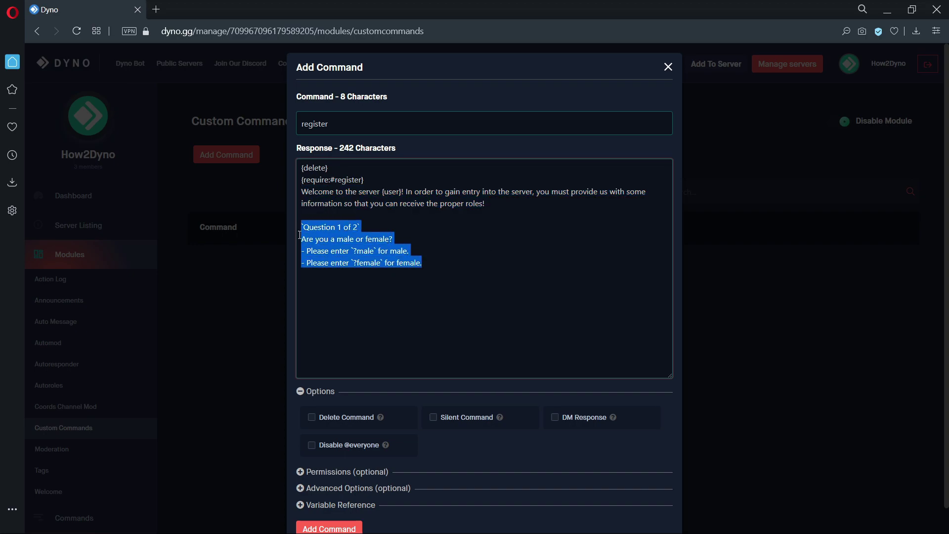
left_click(345, 342)
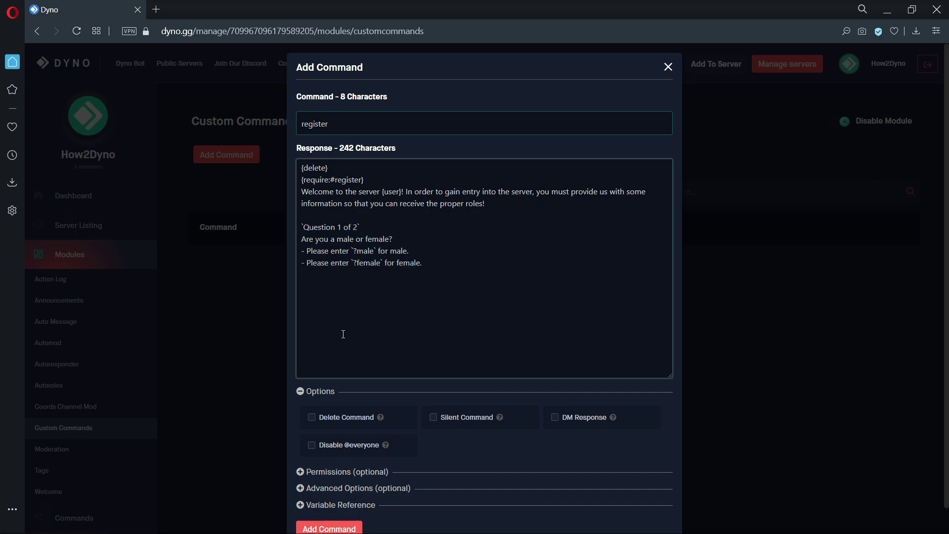
Set the register command's Delete After to 15 seconds and add the command.
left_click(366, 488)
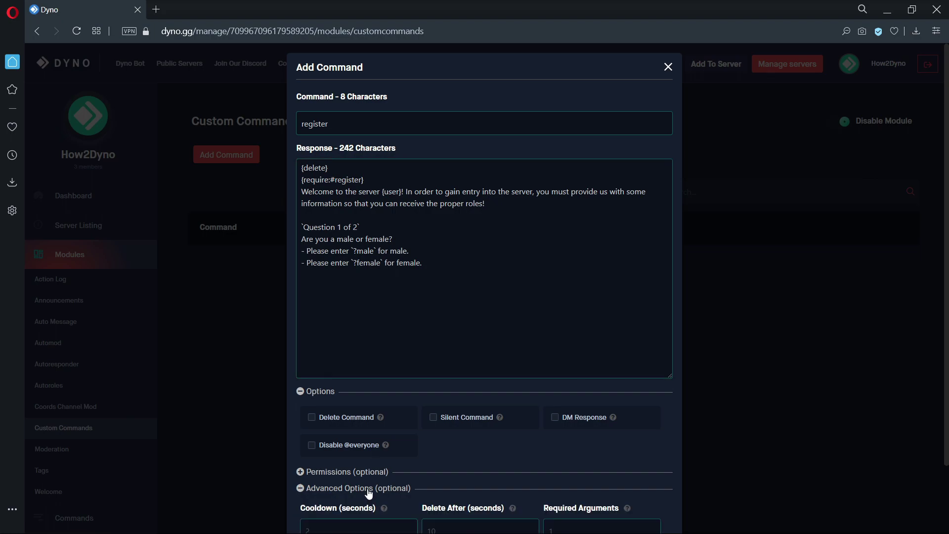
scroll(369, 489, "down", 2)
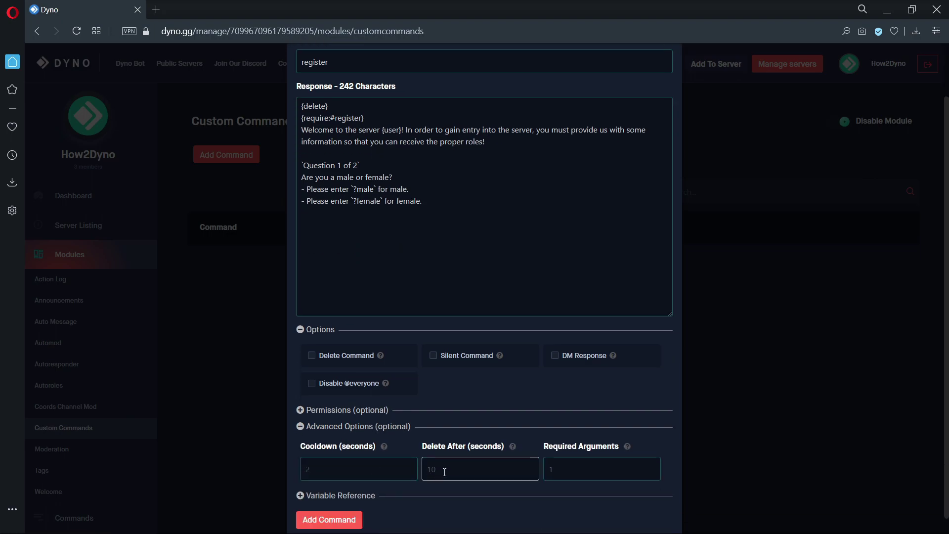
left_click(444, 470)
type("15")
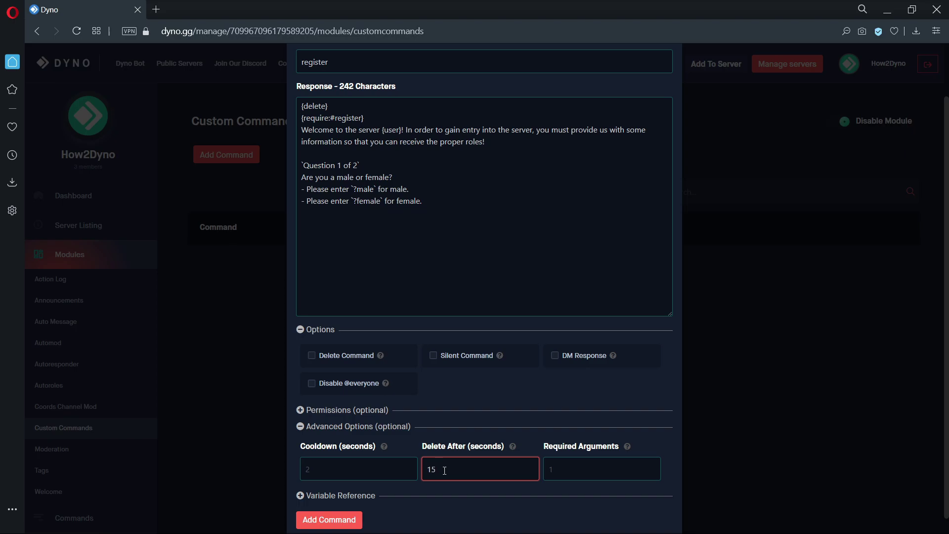
left_click(343, 519)
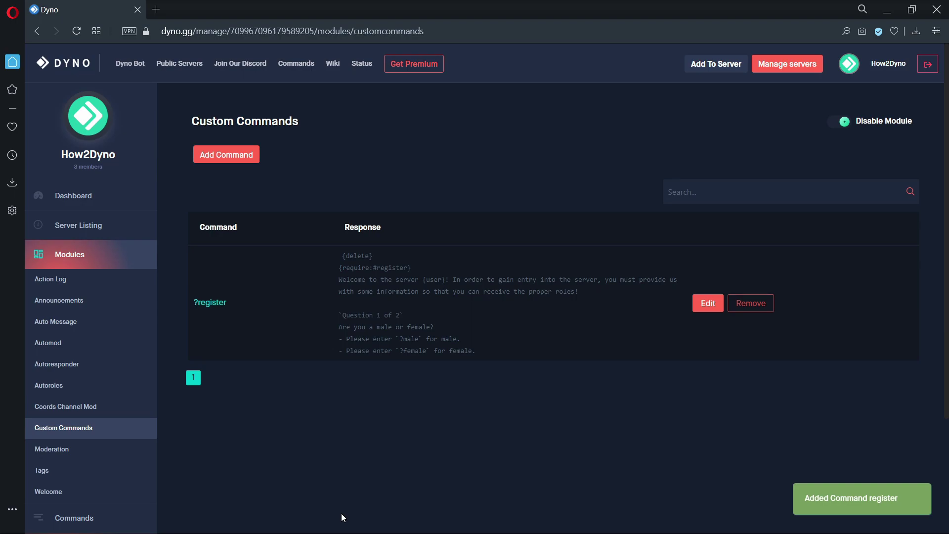
Start a custom command named male whose response runs {!role {user} +Male} and asks the age question answered by `?18+` or `?18-`; enlarge the response area.
left_click(258, 156)
left_click(370, 124)
type("m")
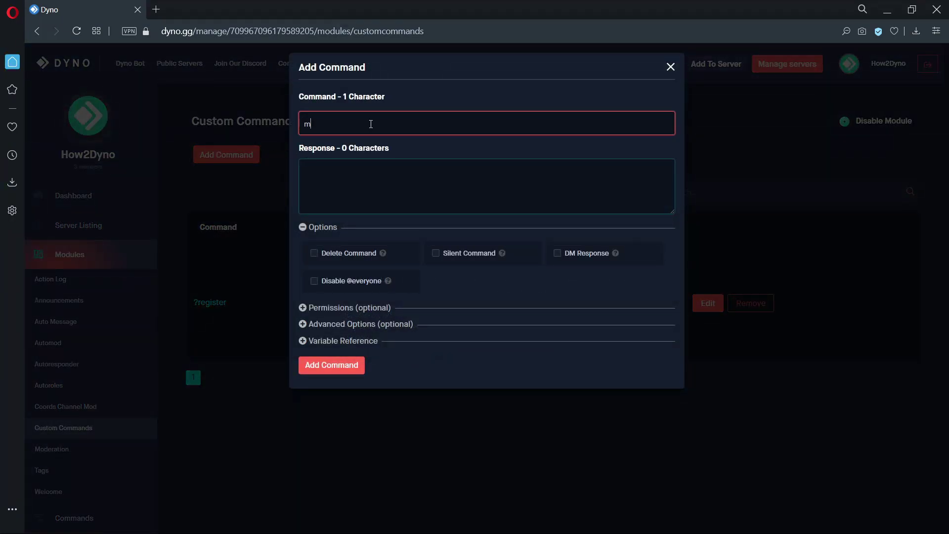
type("ale")
left_click(374, 177)
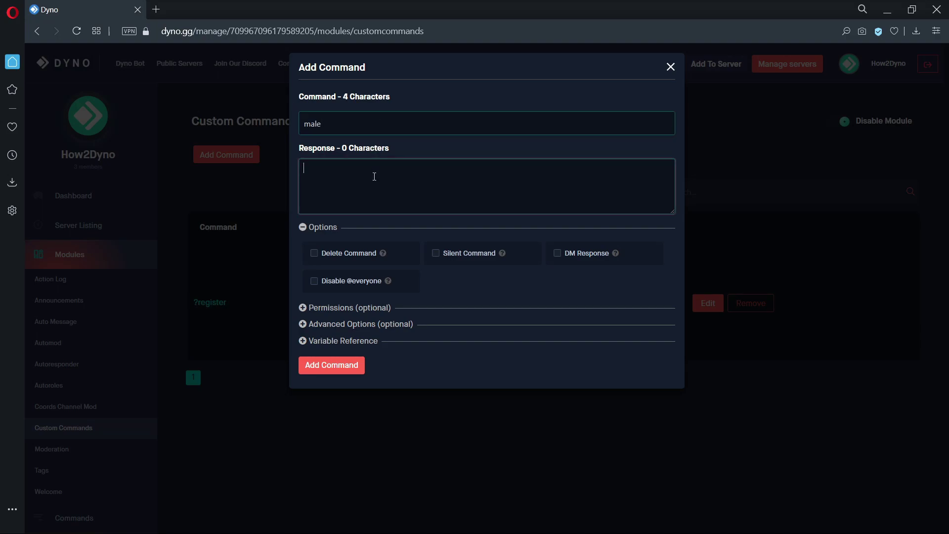
key("ctrl+v")
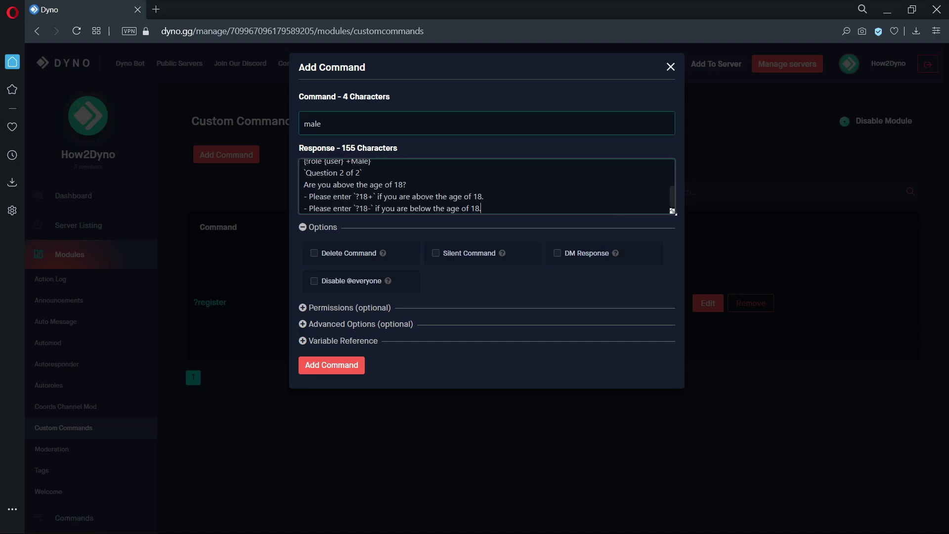
left_click_drag(673, 211, 721, 391)
Review the male response's delete, silent, channel requirement, role exclusion and role assignment lines and its age question.
left_click_drag(375, 168, 285, 170)
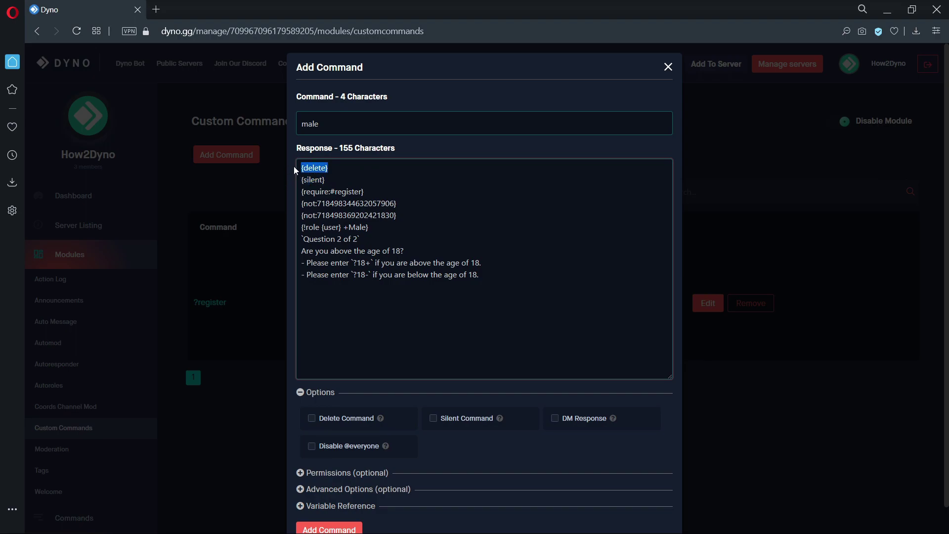
left_click_drag(325, 176, 272, 179)
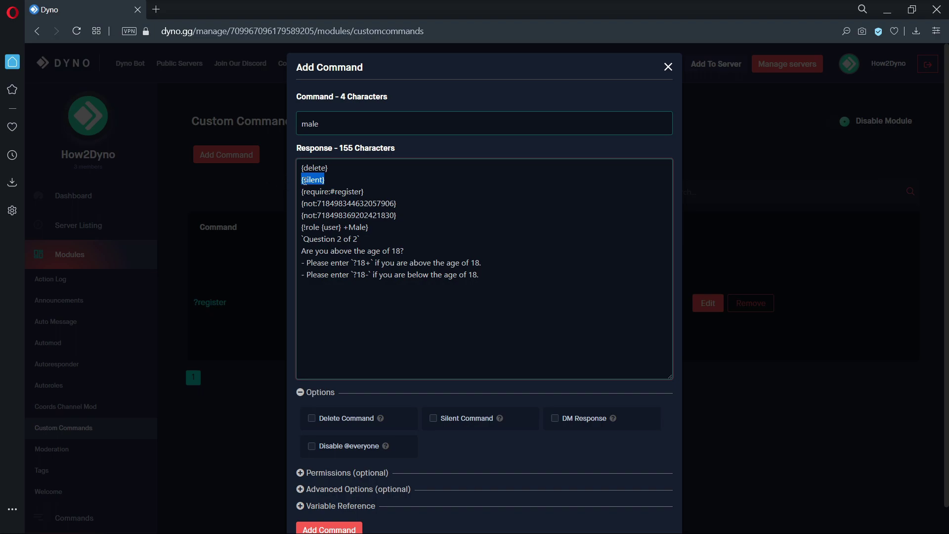
left_click_drag(370, 187, 290, 192)
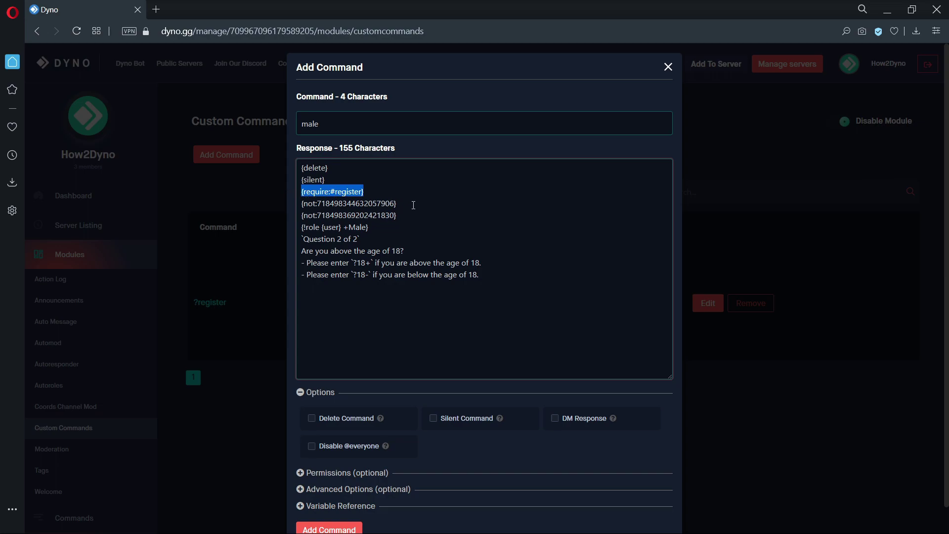
left_click_drag(398, 215, 289, 204)
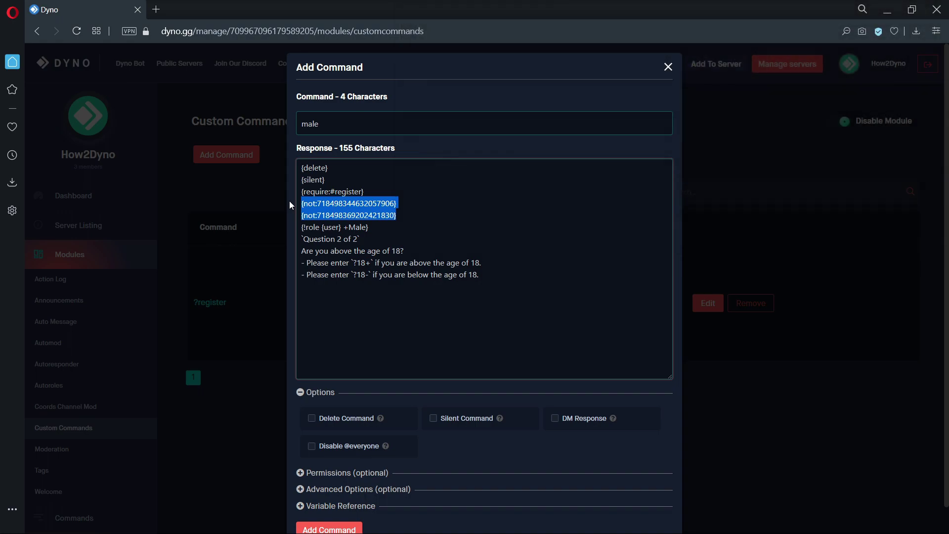
left_click_drag(382, 228, 285, 228)
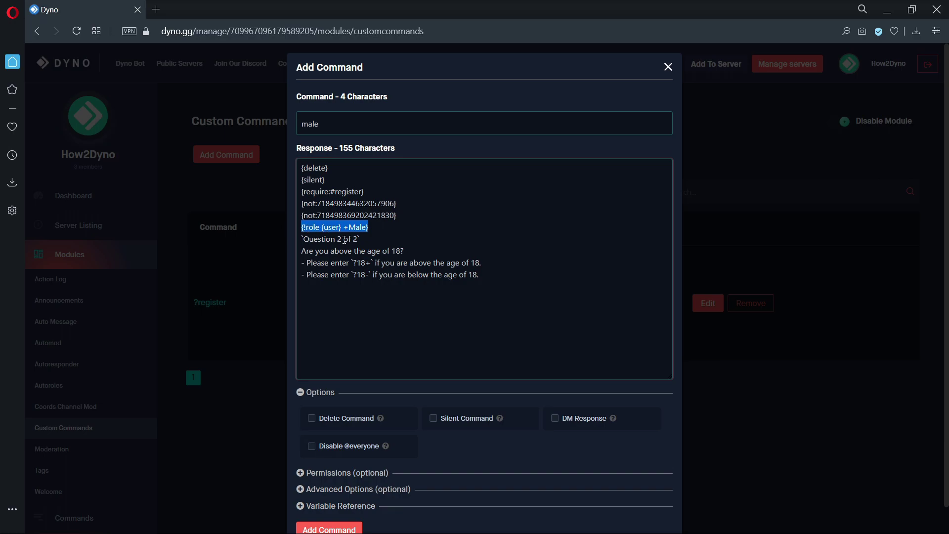
left_click_drag(481, 281, 269, 242)
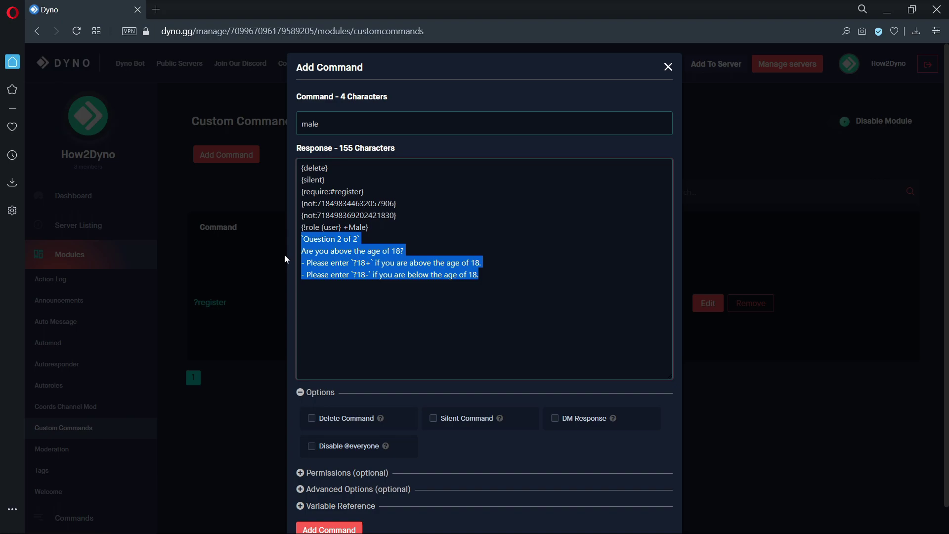
Set the male command's Delete After to 15 seconds and add the command.
left_click(365, 490)
scroll(380, 484, "down", 2)
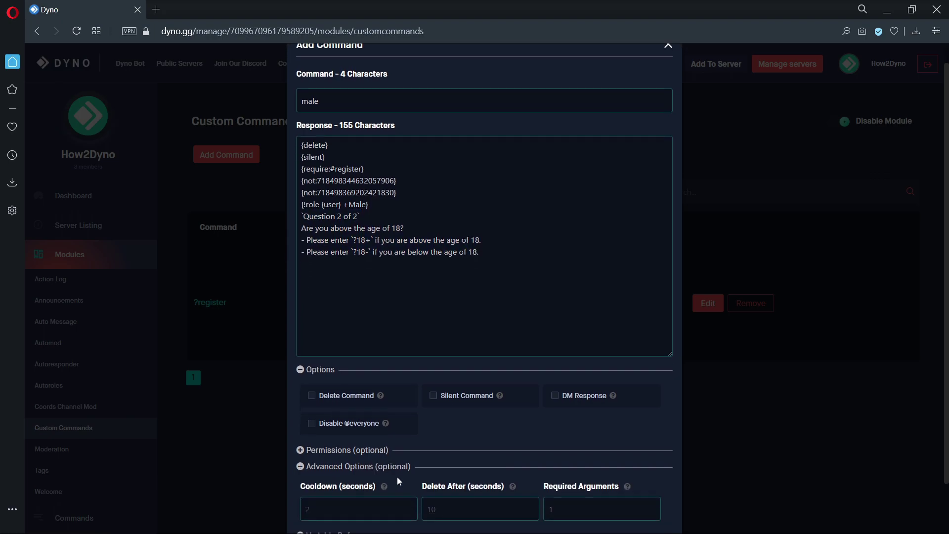
type("15")
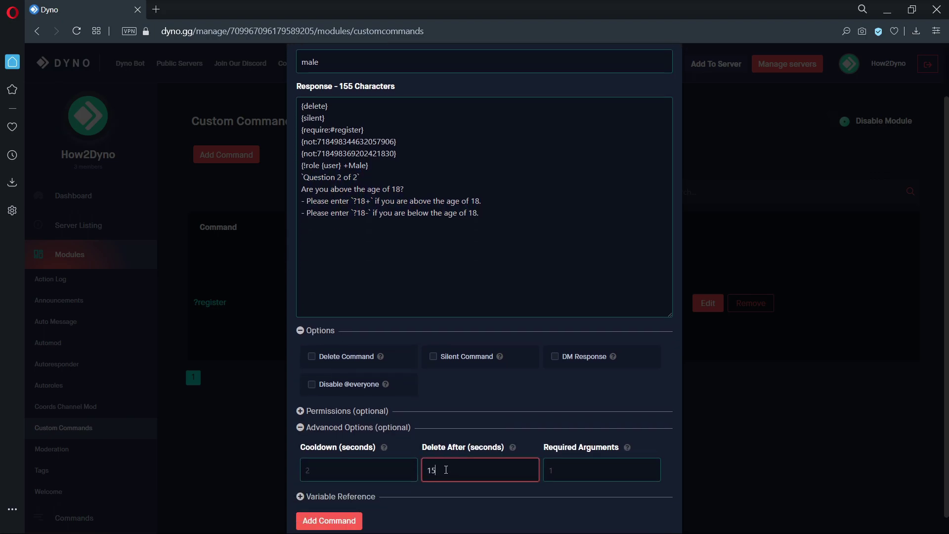
left_click(341, 520)
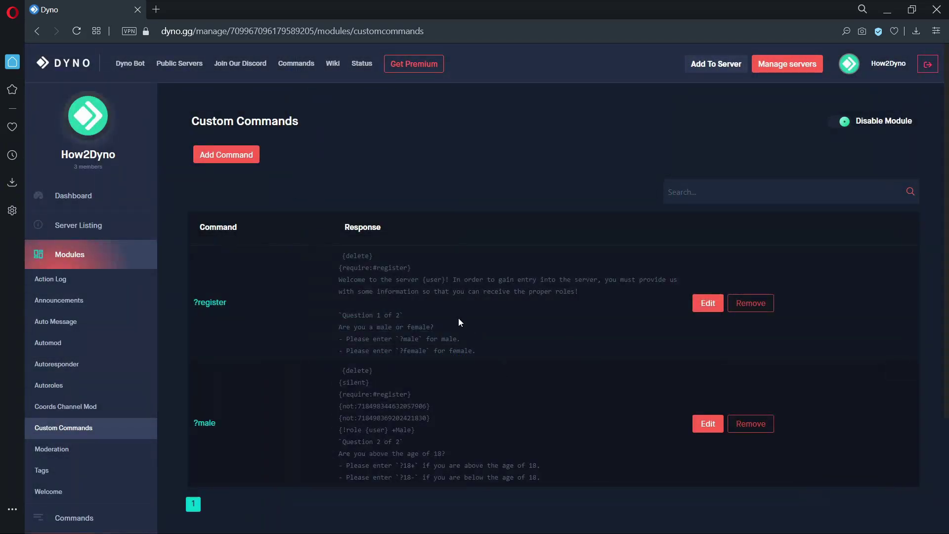
Start a custom command named female whose response runs {!role {user} +Female} and asks the age question answered by `?above18` or `?below18`; enlarge the response area.
left_click(251, 159)
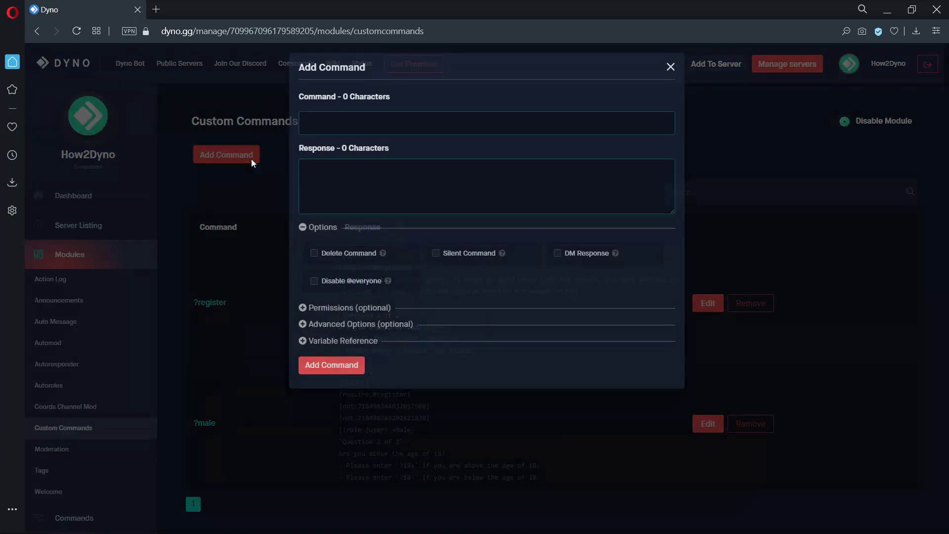
left_click(316, 119)
type("female")
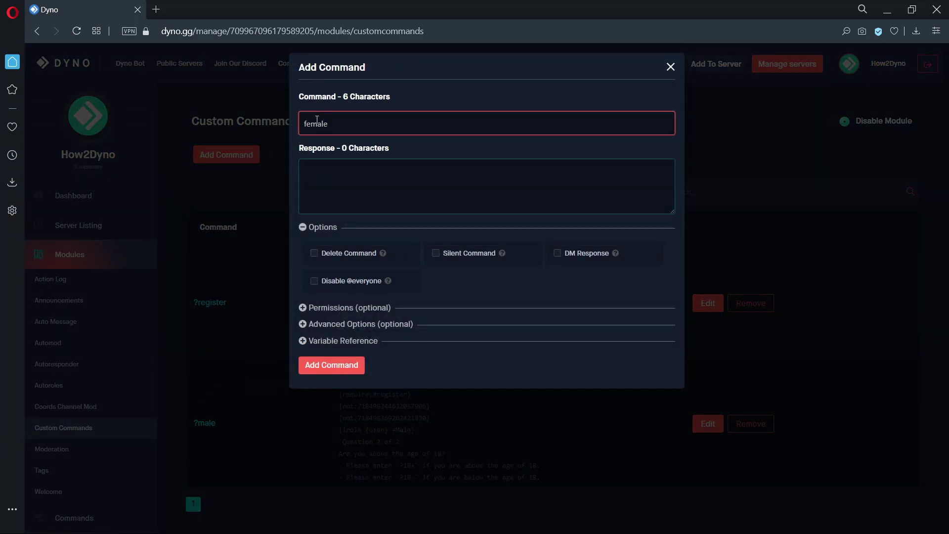
left_click(328, 169)
key("ctrl+v")
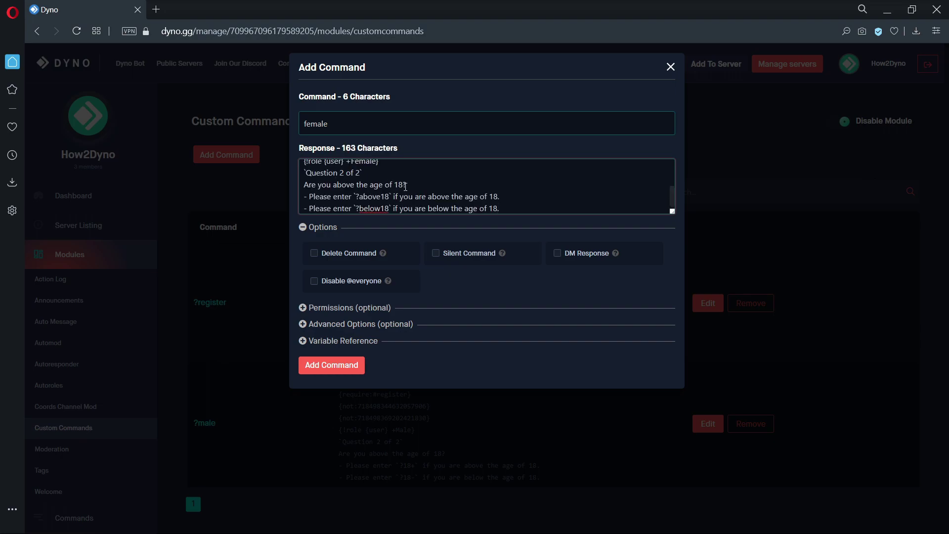
left_click_drag(672, 211, 673, 307)
double_click(372, 226)
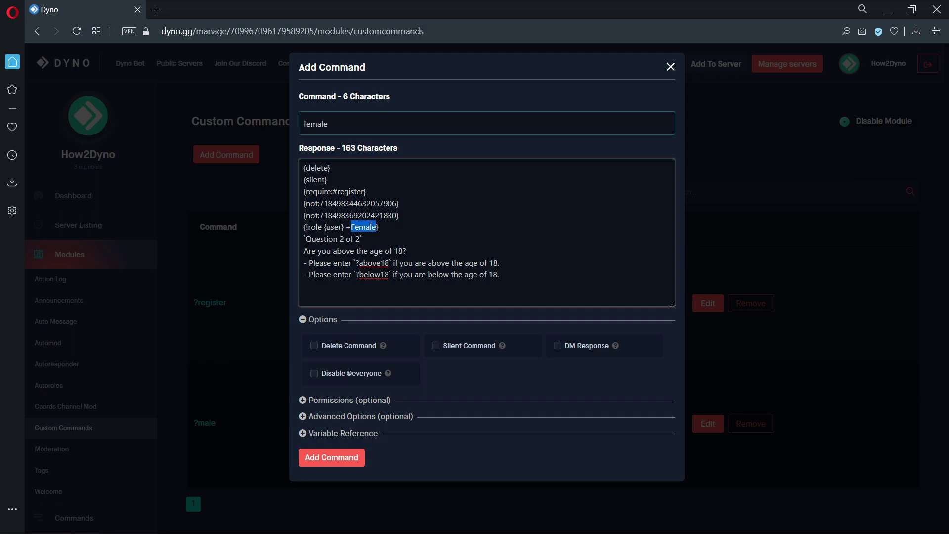
Set the female command's Delete After to 15 seconds and add the command.
left_click(359, 418)
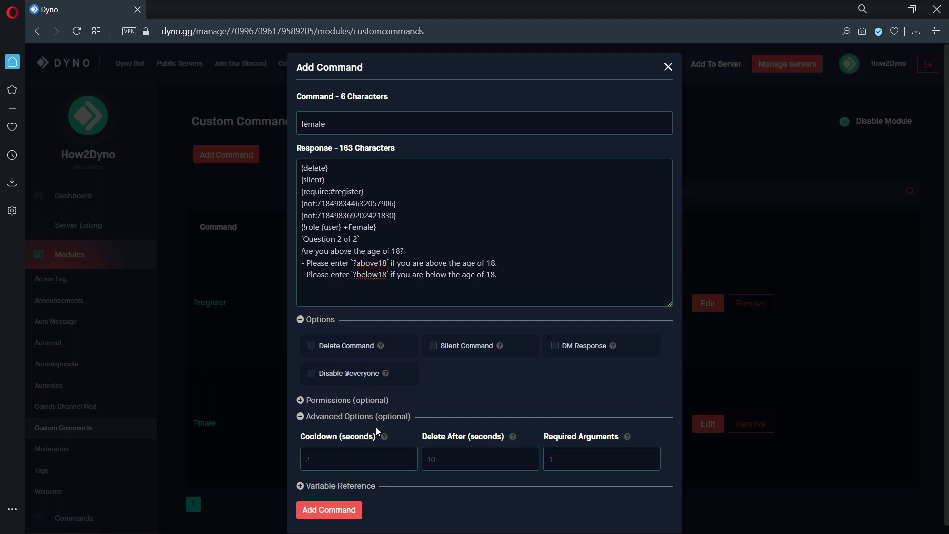
left_click(426, 450)
type("15")
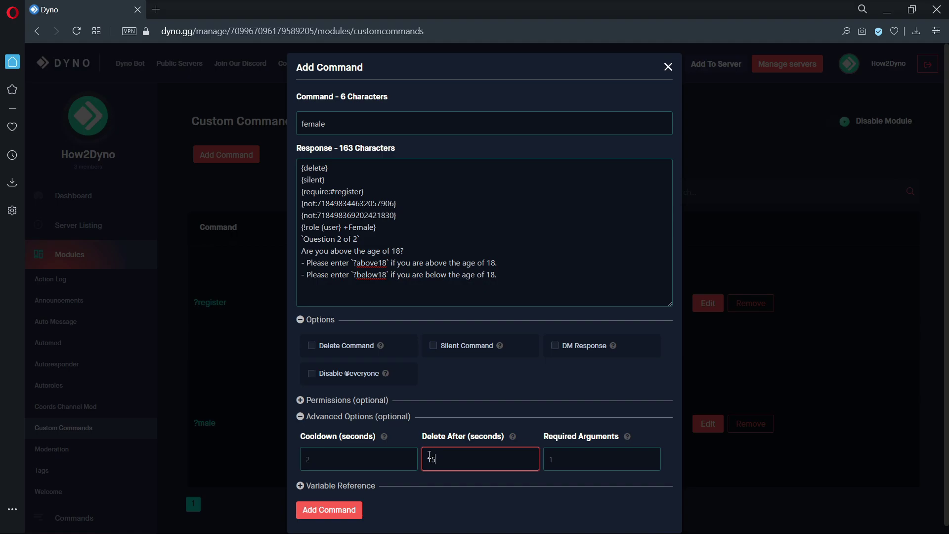
left_click(341, 509)
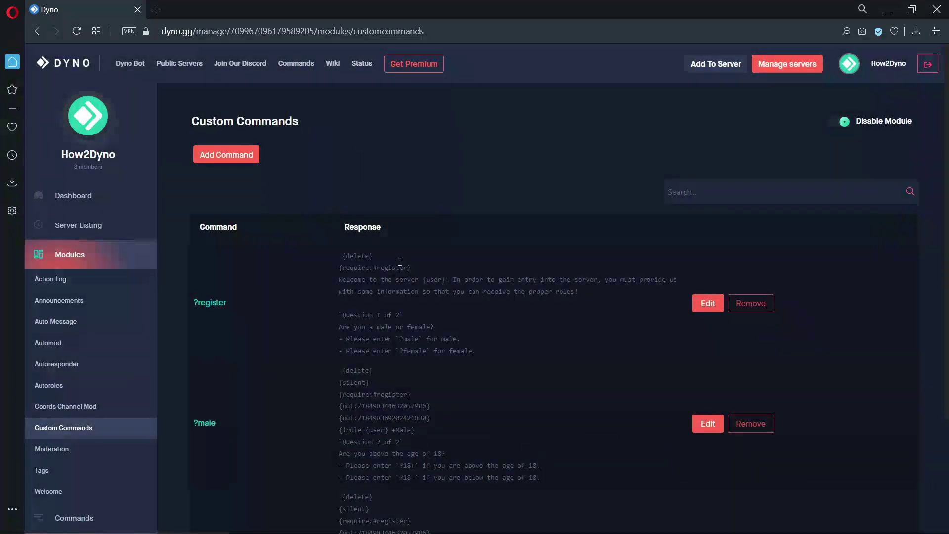
Start a custom command named above18 whose response excludes both age roles, runs {!role {user} +18+} and points members to `?done`; enlarge the response area.
left_click(238, 153)
left_click(324, 131)
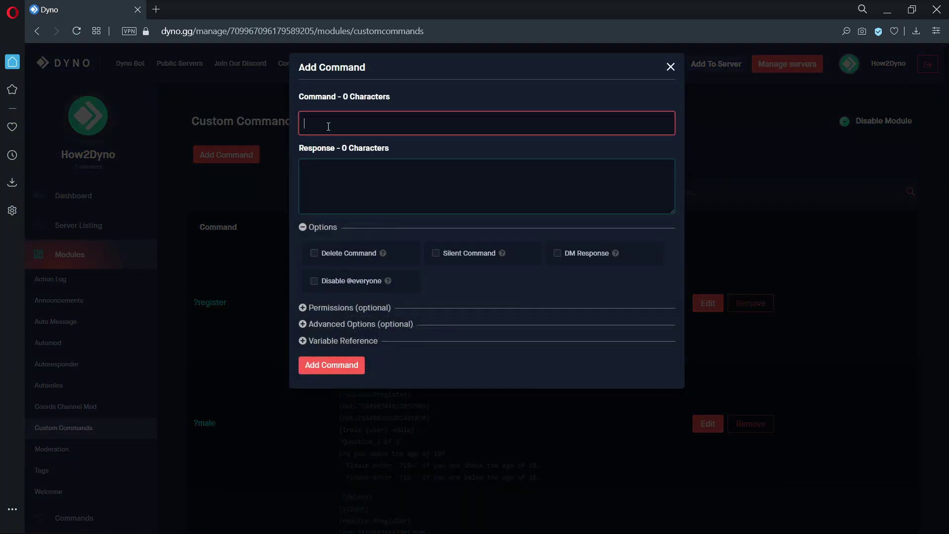
type("above18")
left_click(339, 172)
key("ctrl+v")
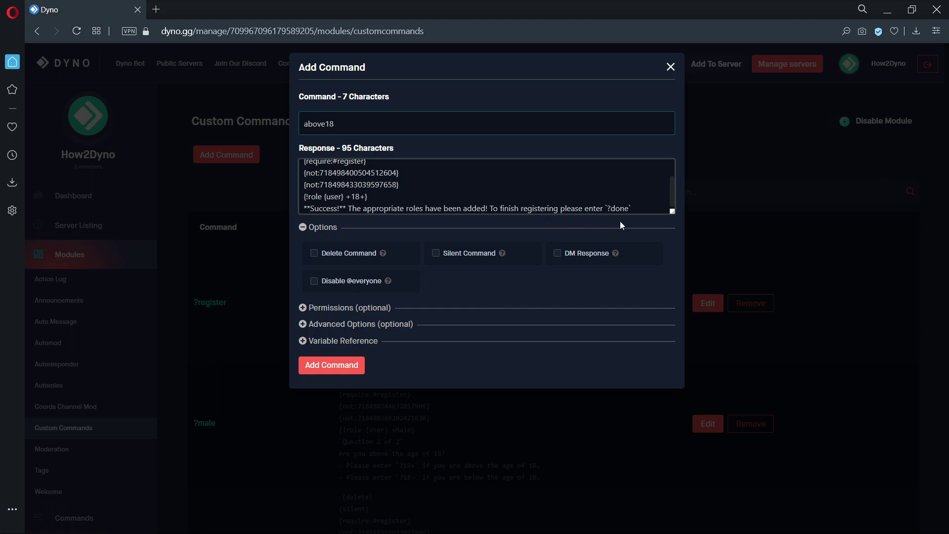
left_click_drag(672, 211, 681, 329)
left_click_drag(416, 213, 290, 208)
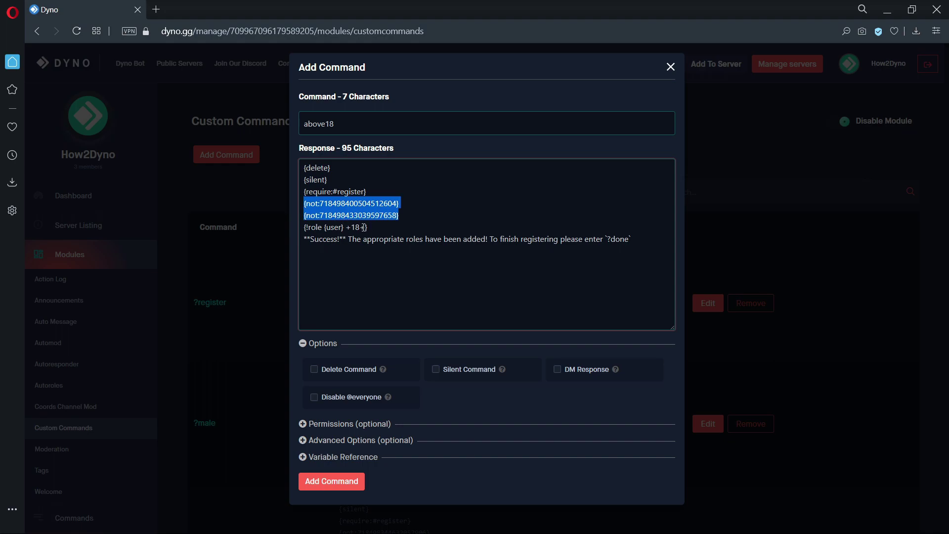
left_click_drag(366, 227, 350, 228)
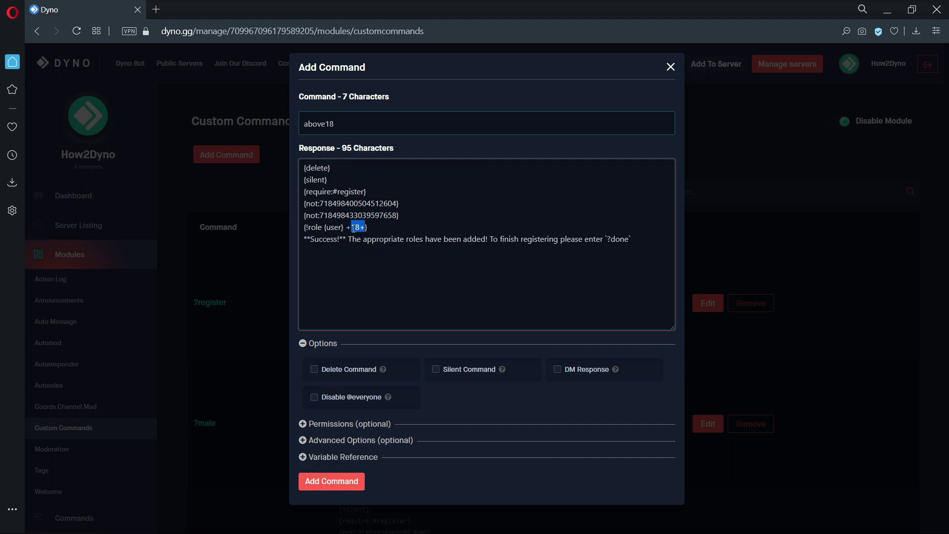
Set the above18 command's Delete After to 15 seconds and add the command.
left_click(364, 438)
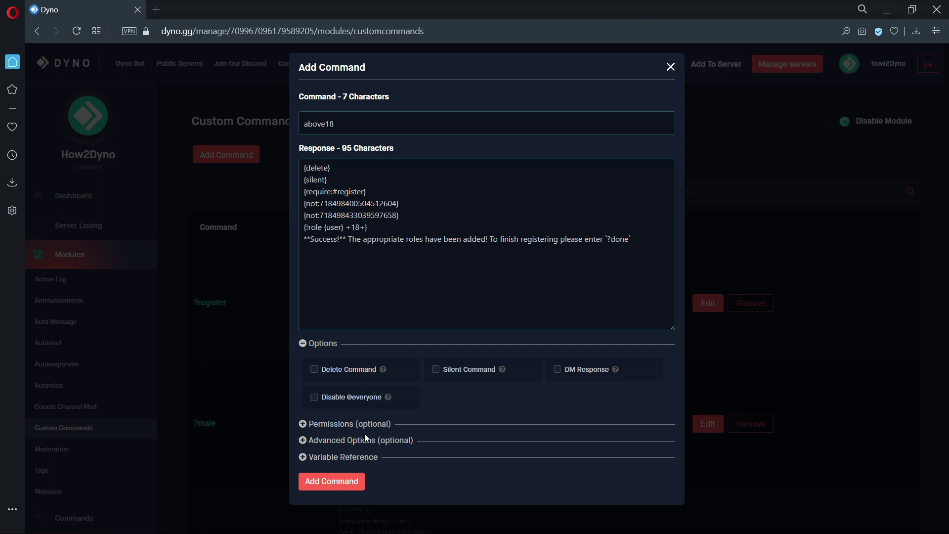
left_click(435, 483)
type("15")
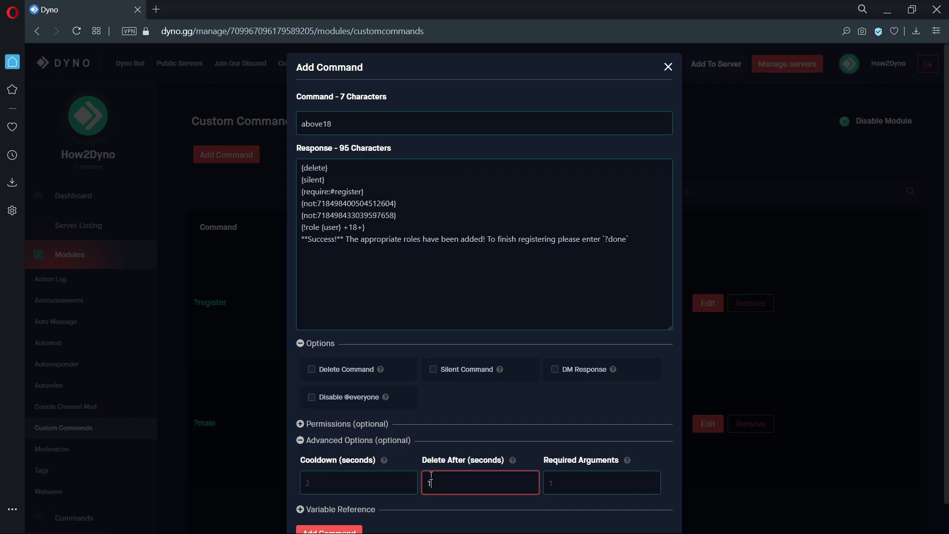
left_click(339, 530)
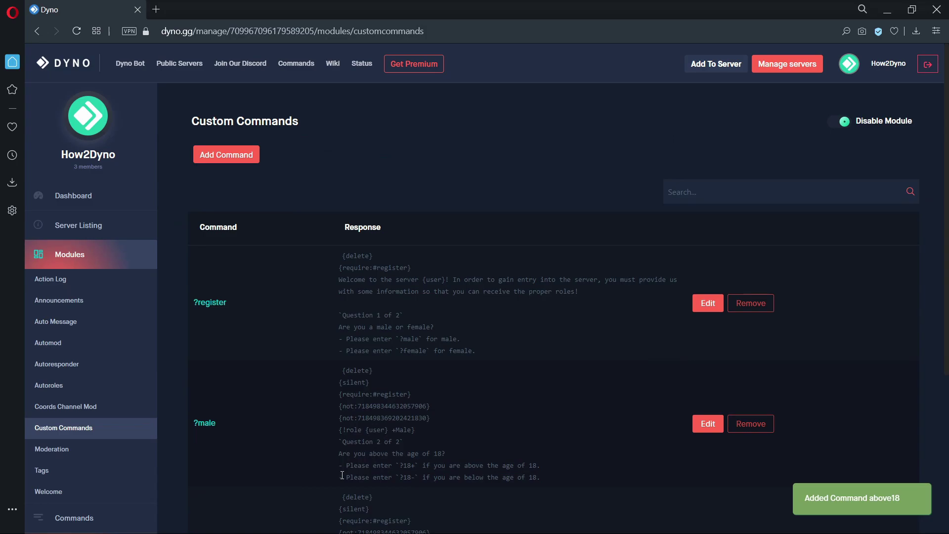
Start a custom command named below18 whose response excludes both age roles, runs {!role {user} +18-} and points members to `?done`; enlarge the response area.
left_click(250, 155)
left_click(344, 123)
type("belo")
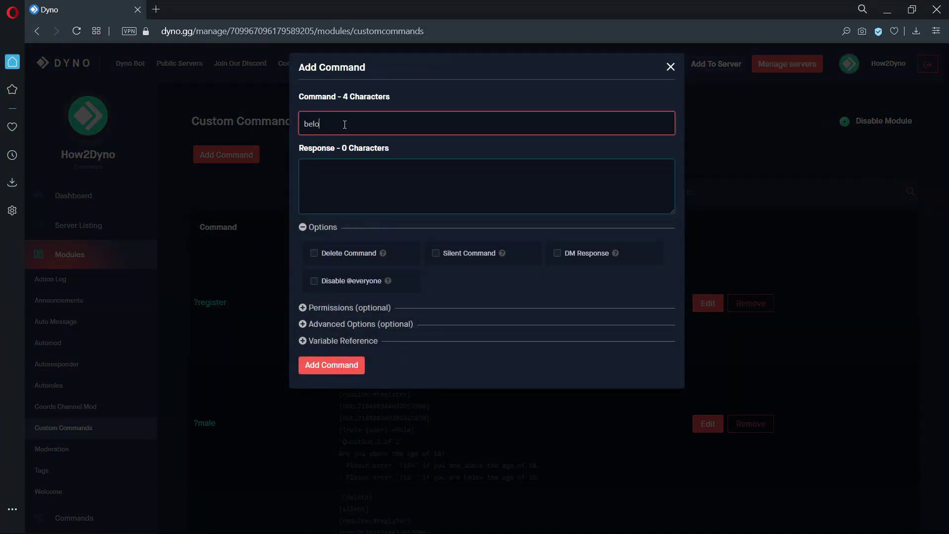
type("w18")
left_click(349, 173)
key("ctrl+v")
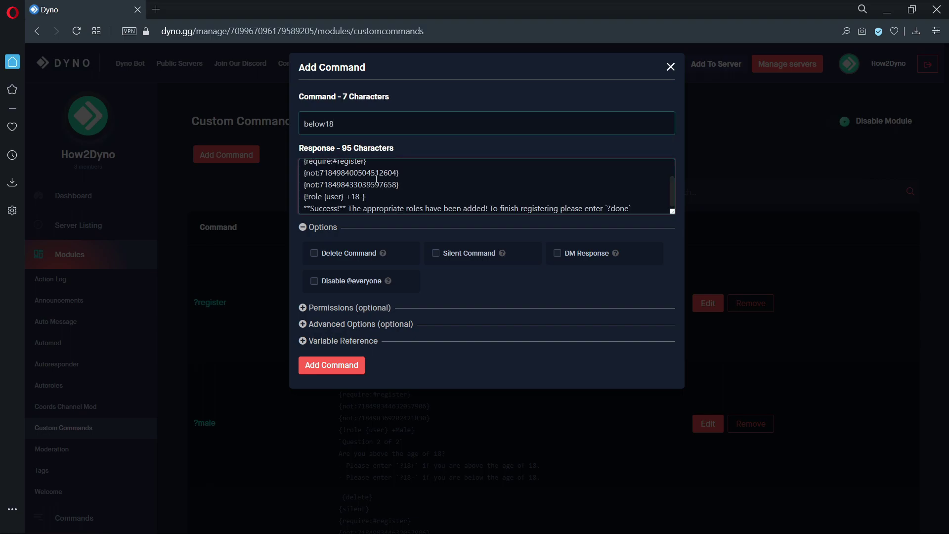
left_click_drag(673, 211, 711, 331)
double_click(358, 228)
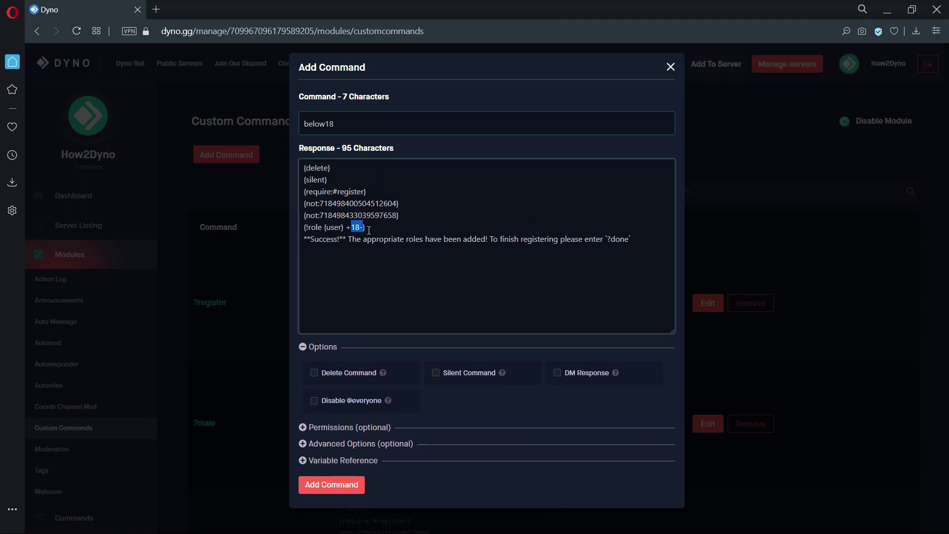
Set the below18 command's Delete After to 15 seconds and add the command.
left_click(316, 443)
scroll(352, 432, "down", 1)
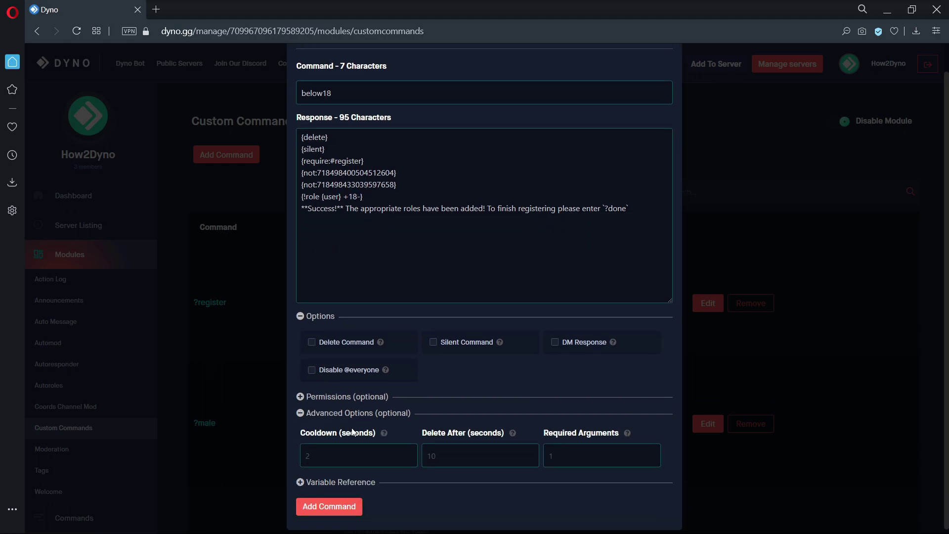
left_click(449, 453)
type("15")
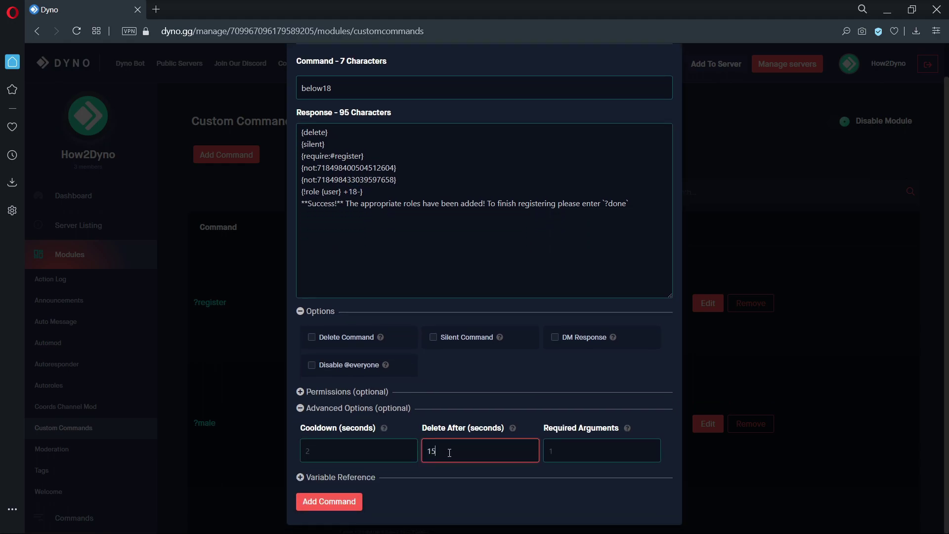
left_click(349, 500)
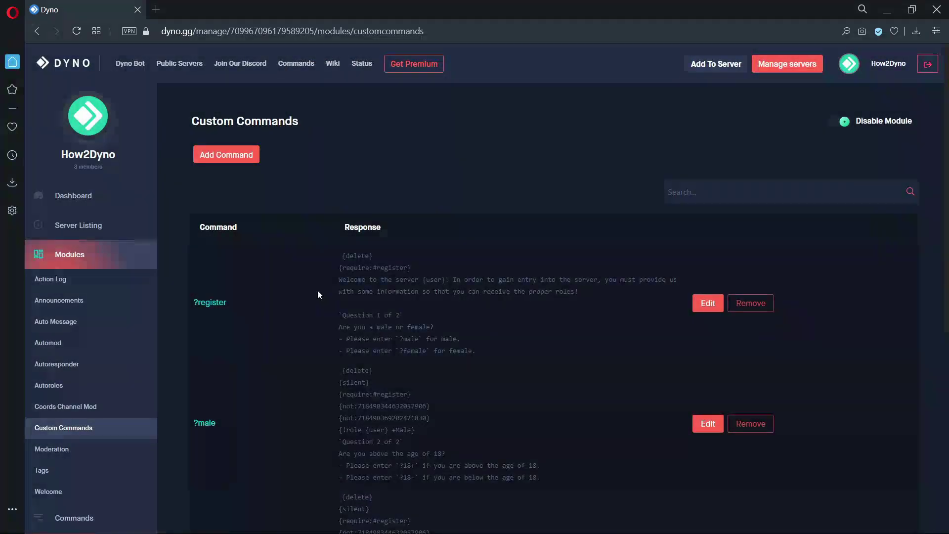
Start a custom command named done whose response requires the gender and age roles, runs {!role {user} +Member} and says "{user} has successfully registered!"; enlarge the response area.
left_click(225, 152)
left_click(316, 119)
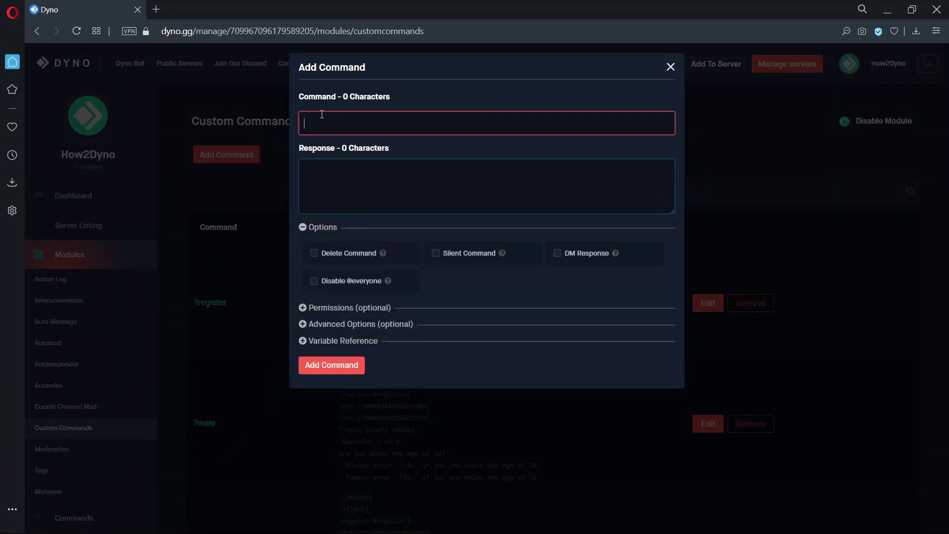
type("done")
left_click(334, 174)
key("ctrl+v")
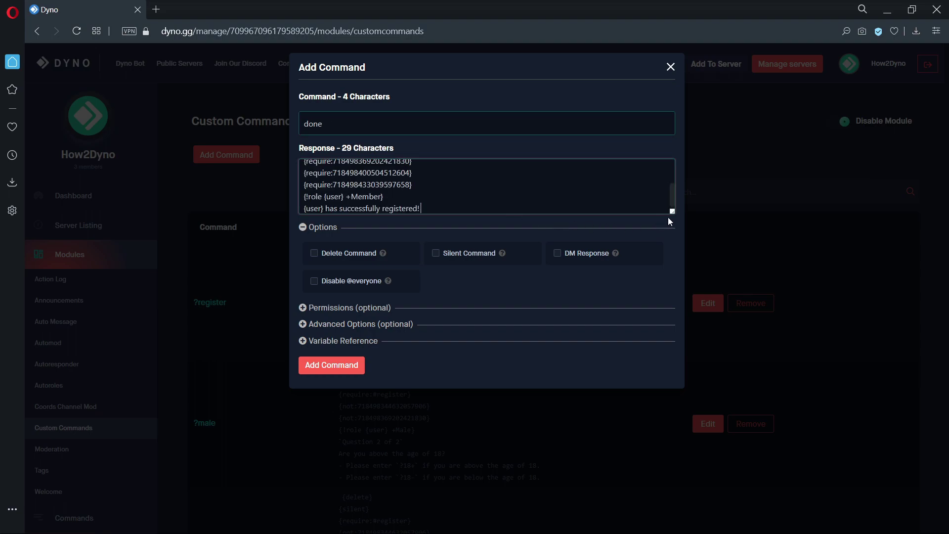
left_click_drag(672, 212, 701, 435)
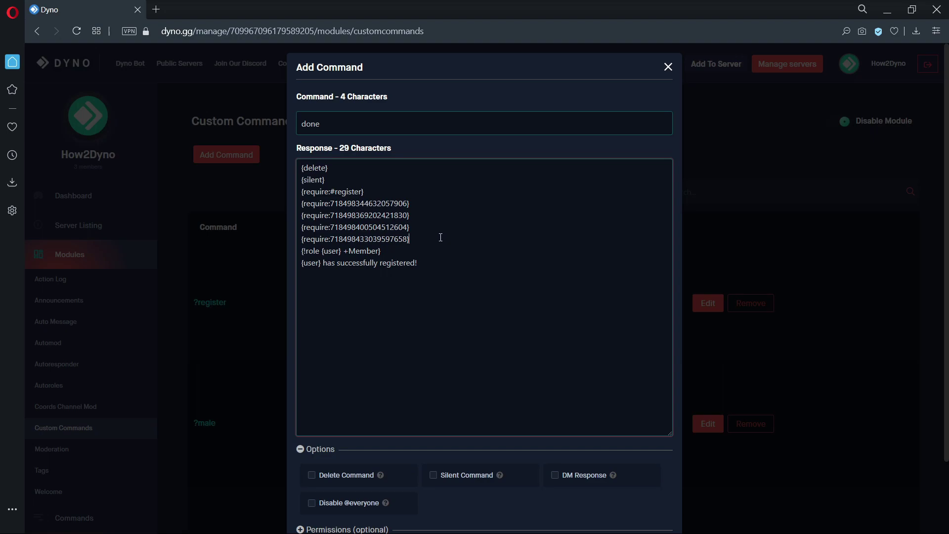
left_click_drag(442, 238, 287, 197)
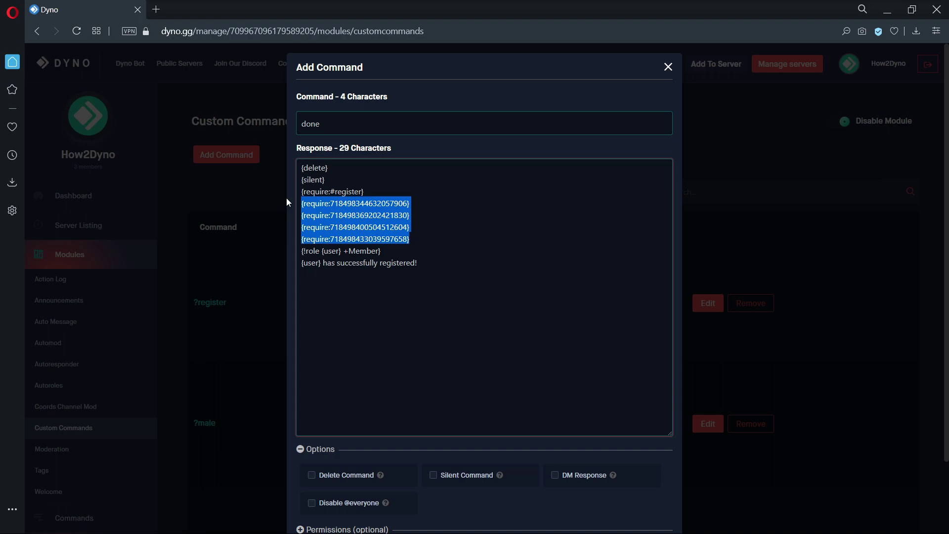
double_click(364, 252)
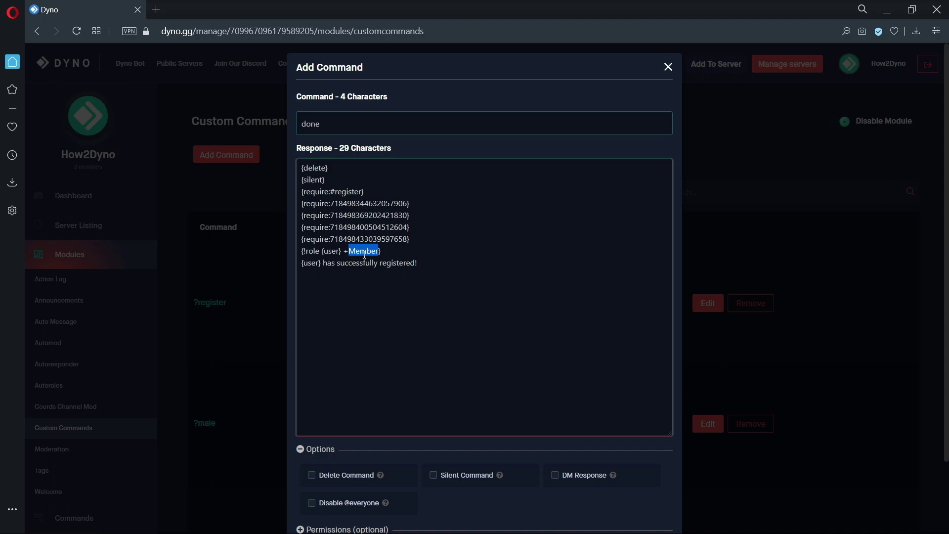
Set the done command's Delete After to 15 seconds, add the command and look through the custom commands list.
scroll(364, 254, "down", 2)
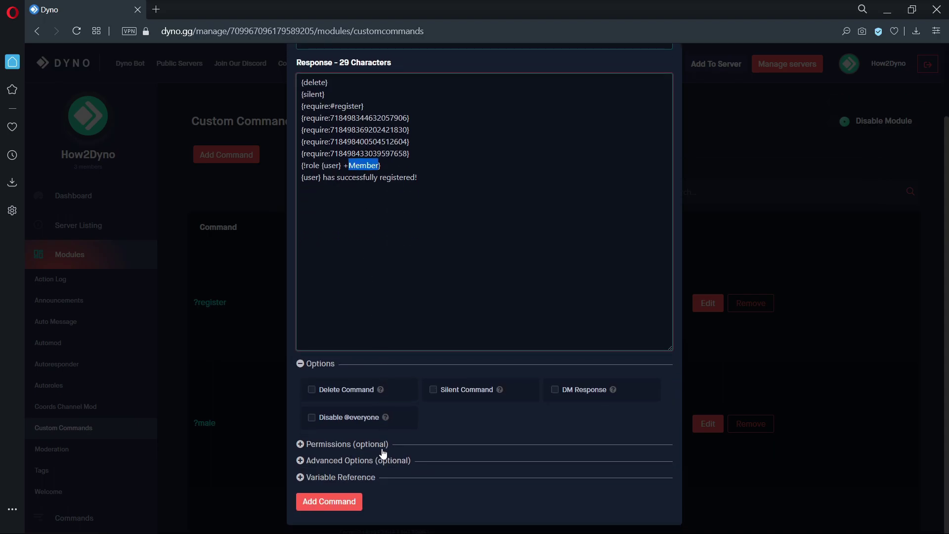
left_click(381, 466)
left_click(452, 501)
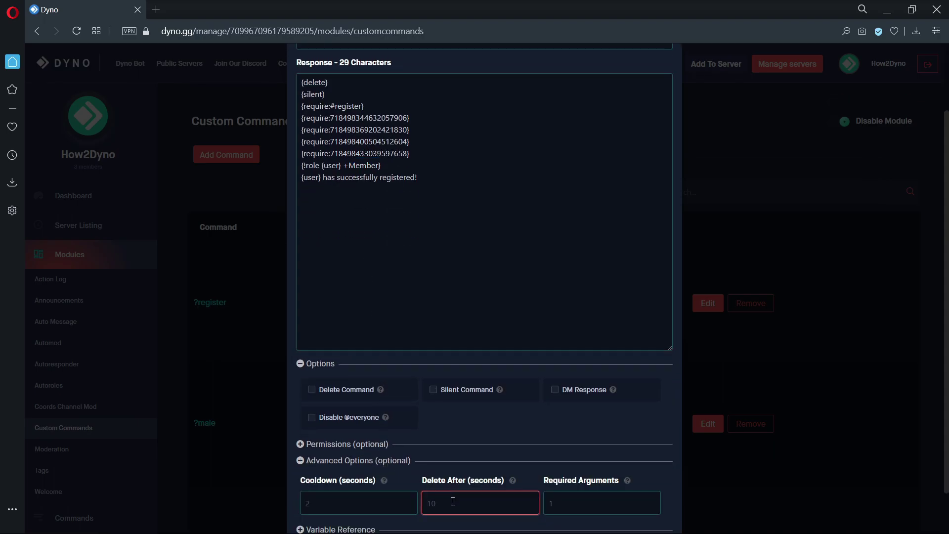
type("15")
scroll(452, 501, "down", 1)
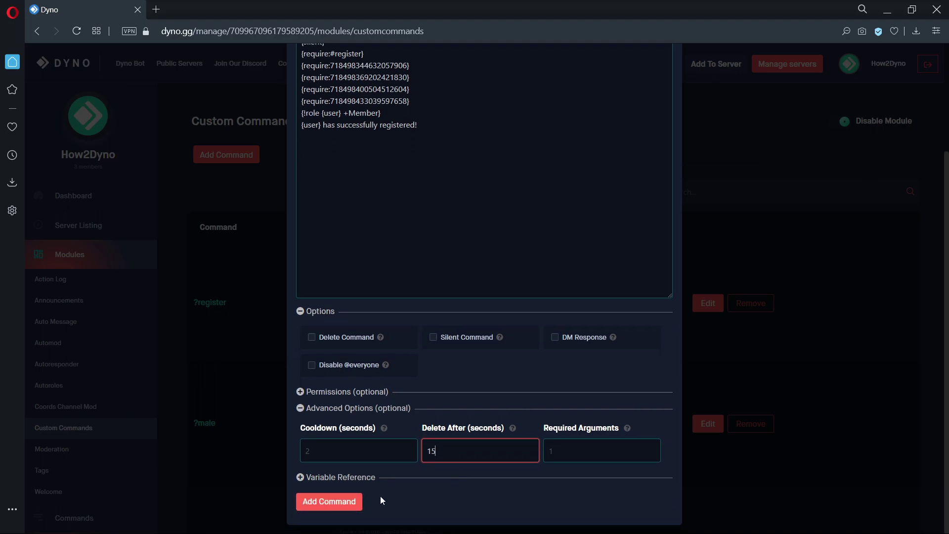
left_click(346, 501)
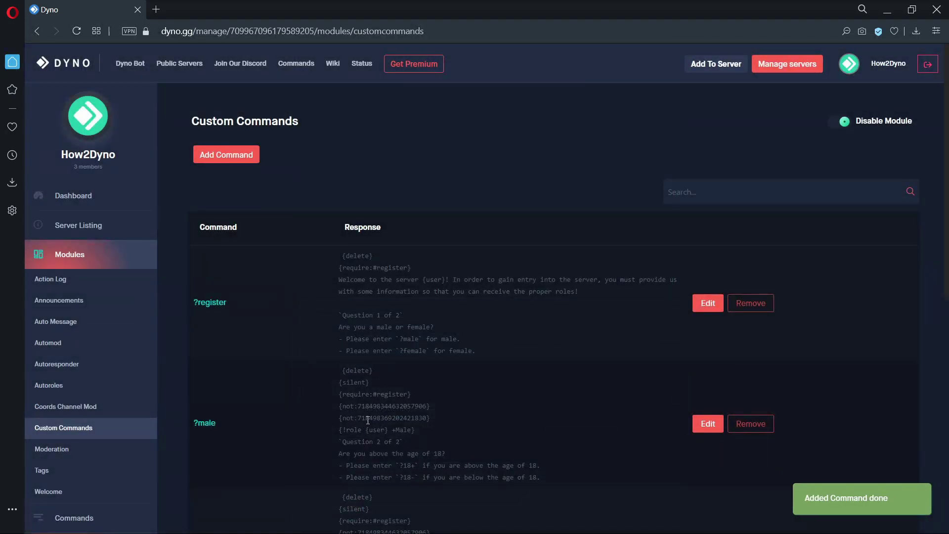
scroll(346, 321, "down", 9)
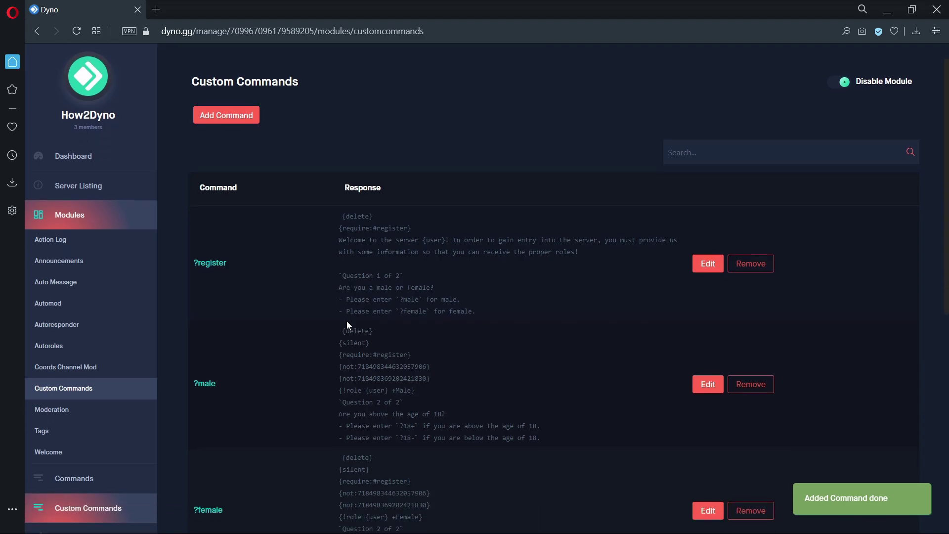